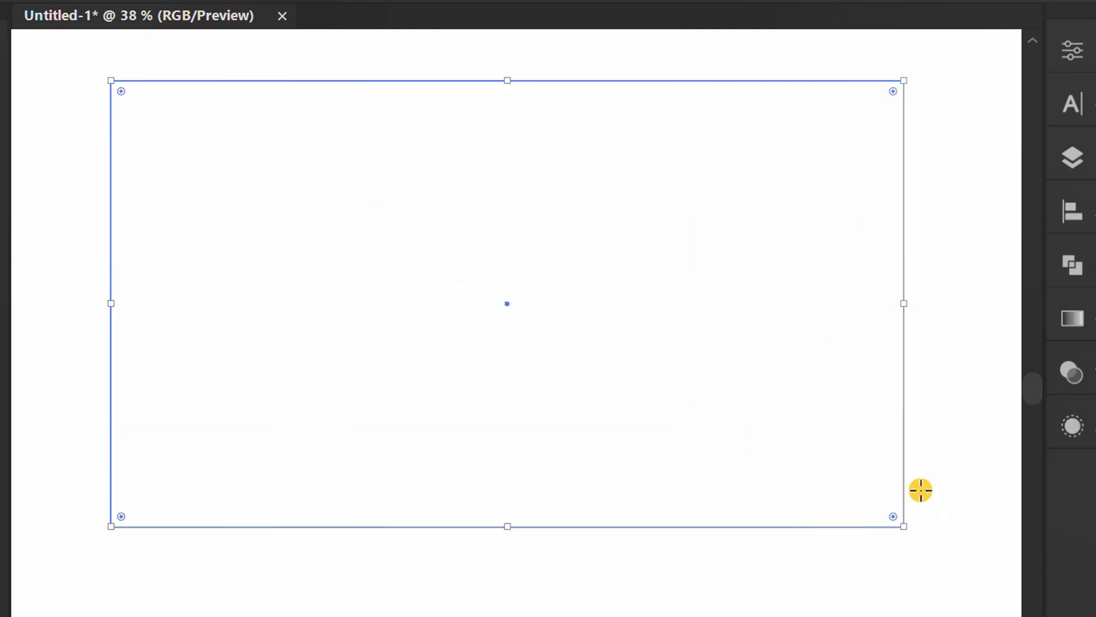
Fill the artboard-sized background rectangle with a medium grey swatch
{"action": "left_click", "coordinate": [1092, 48]}
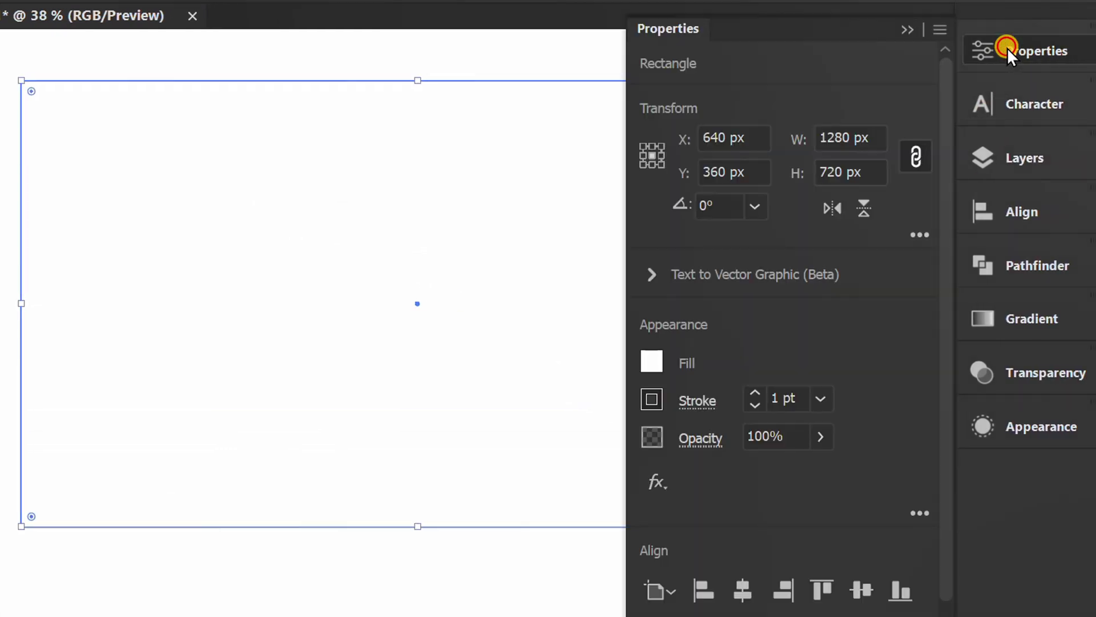
{"action": "left_click", "coordinate": [646, 358]}
{"action": "left_click", "coordinate": [438, 531]}
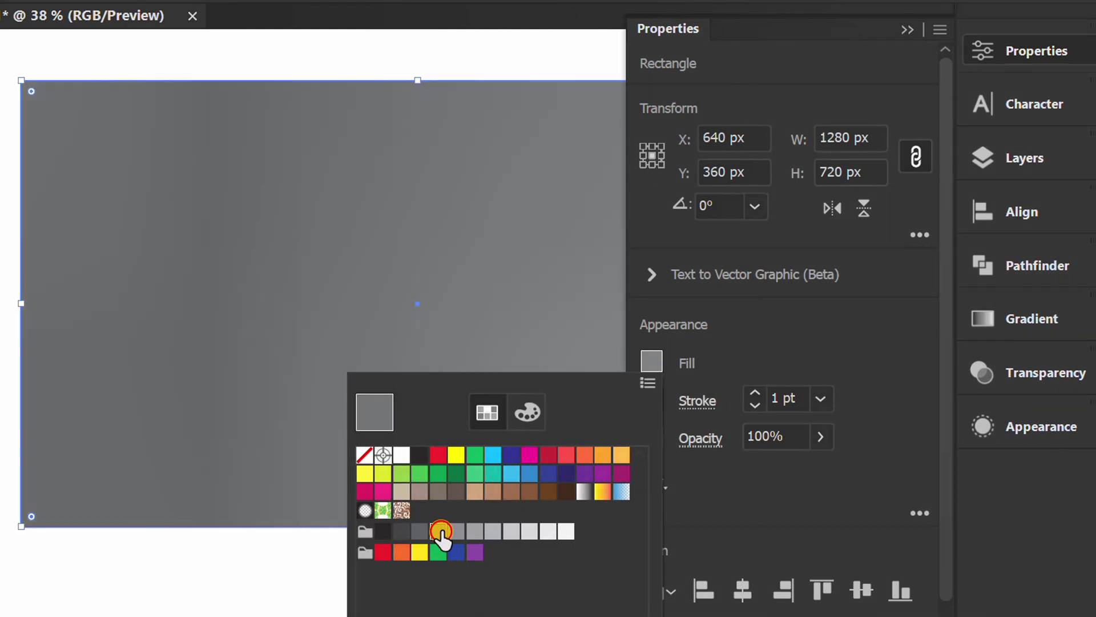
{"action": "left_click", "coordinate": [761, 354]}
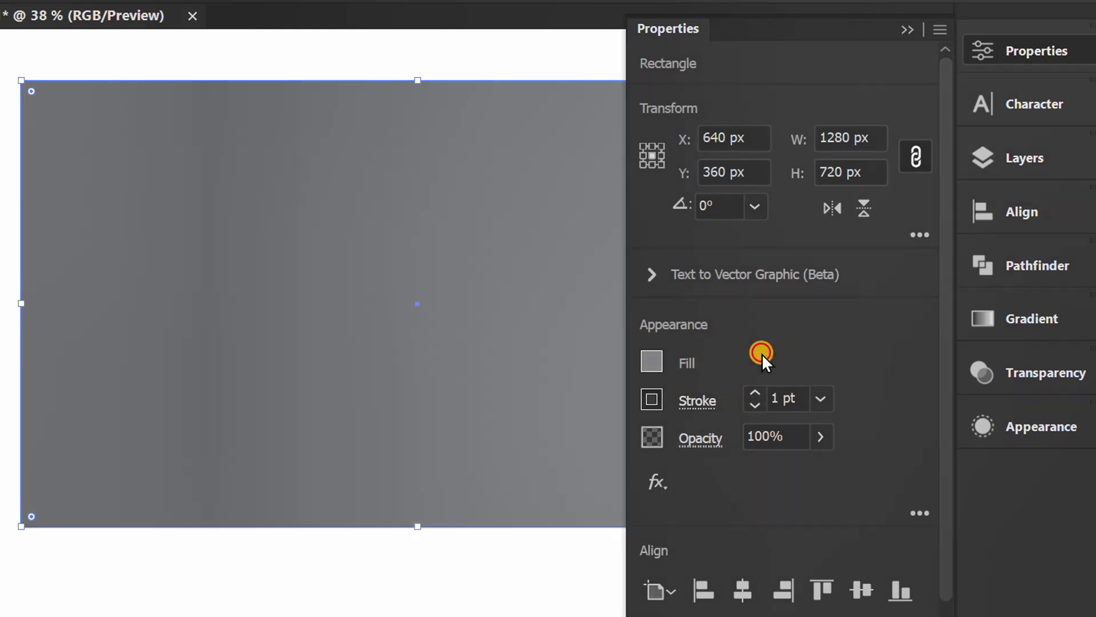
{"action": "left_click", "coordinate": [913, 28]}
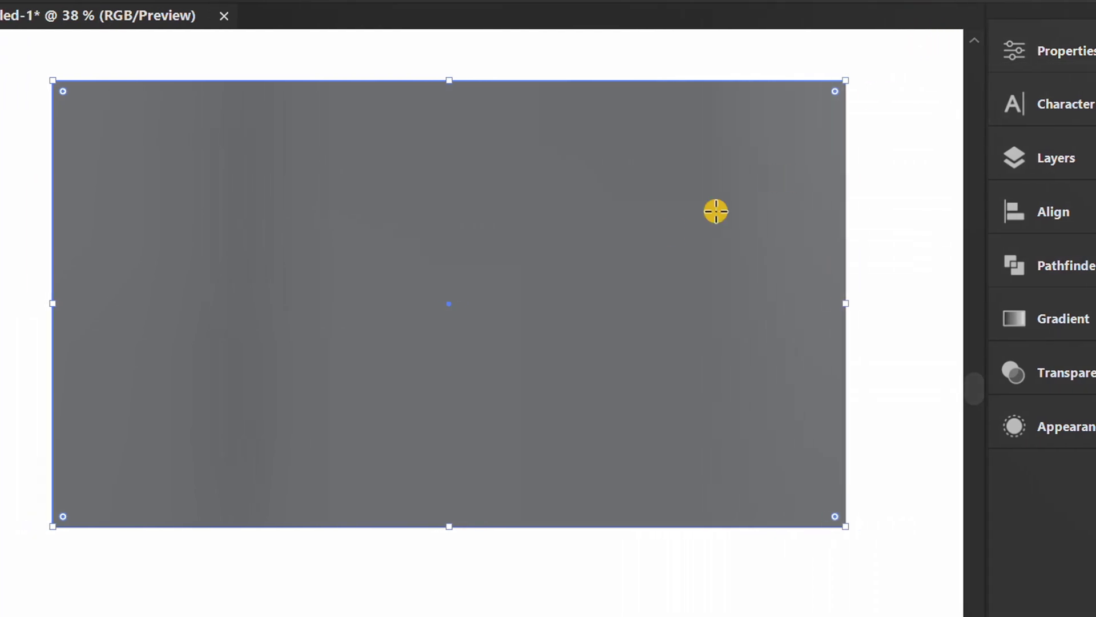
Lock the grey background and add the text '1945' on the artboard
{"action": "key", "text": "ctrl+2"}
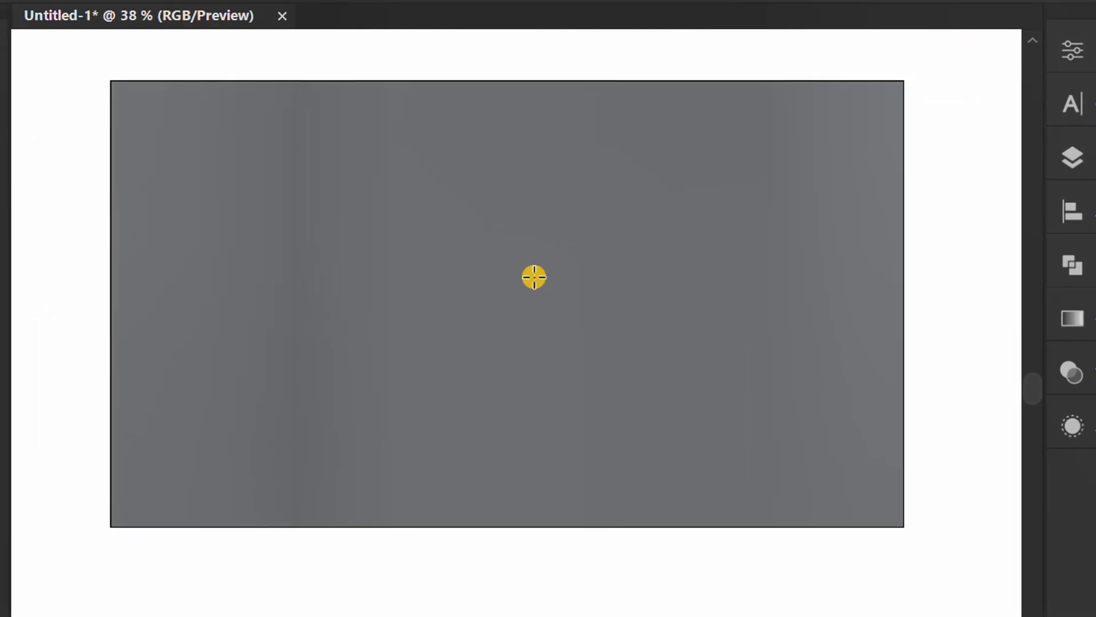
{"action": "key", "text": "t"}
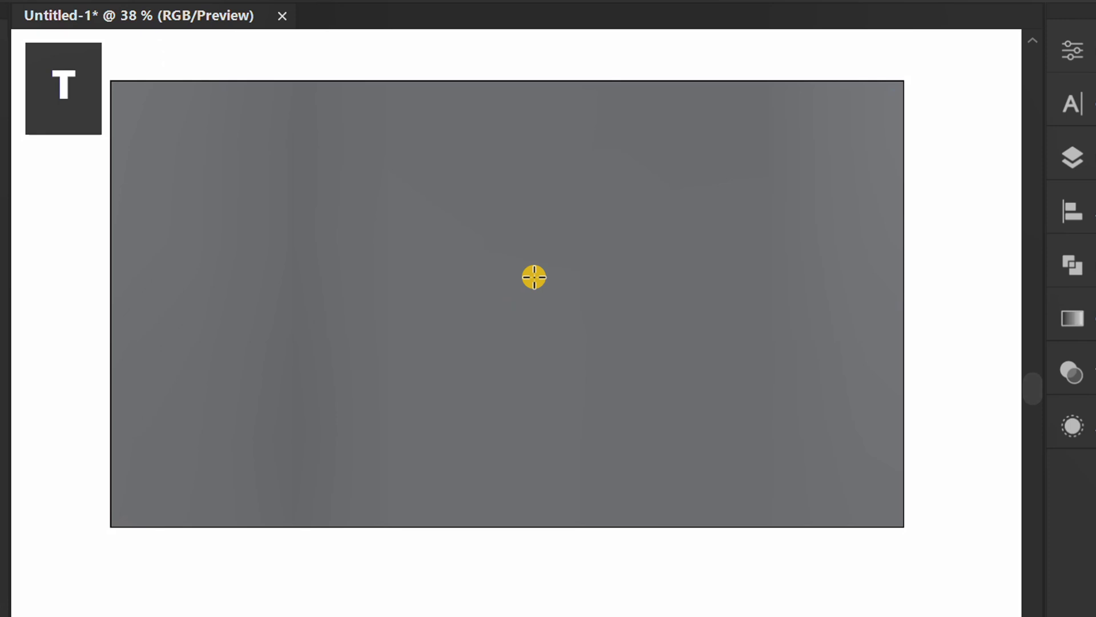
{"action": "left_click", "coordinate": [268, 268]}
{"action": "type", "text": "1945"}
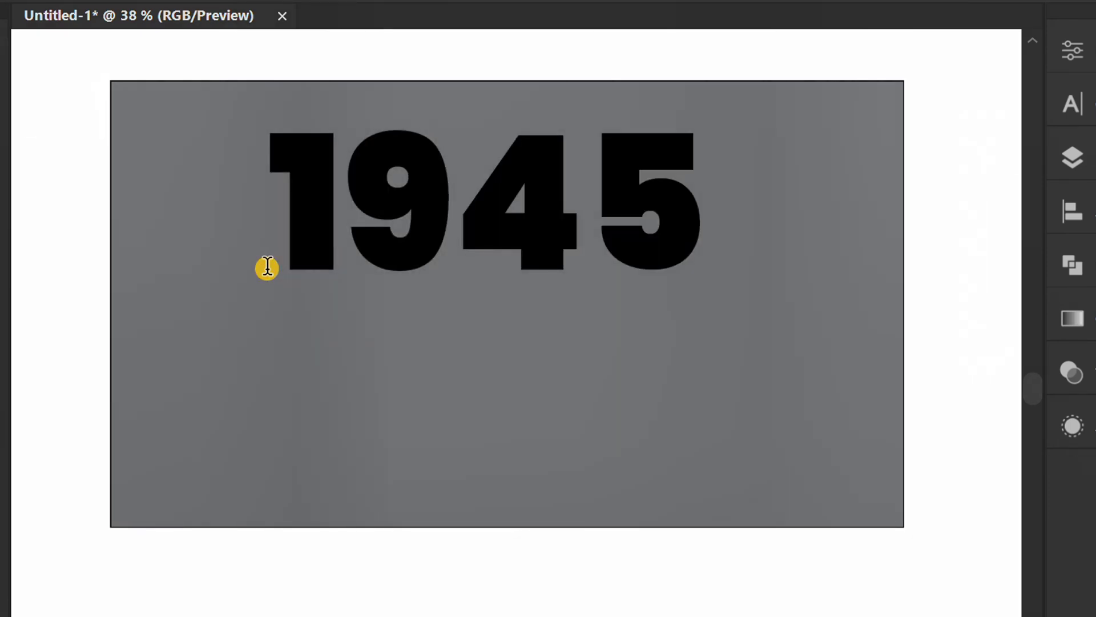
{"action": "key", "text": "Escape"}
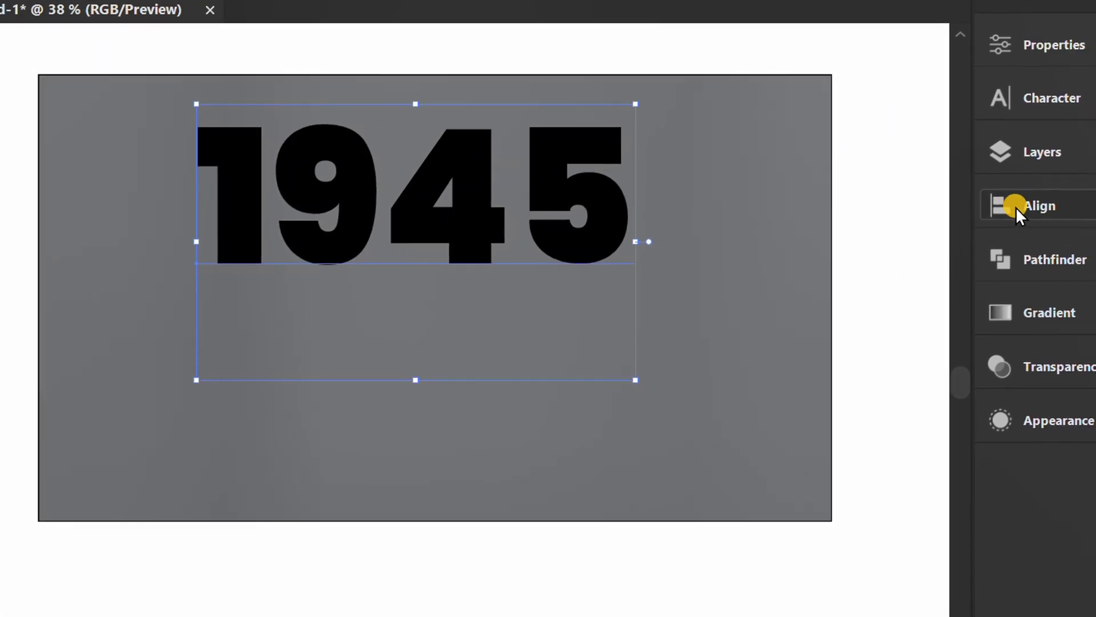
Centre the 1945 text horizontally and vertically on the artboard
{"action": "left_click", "coordinate": [1016, 206]}
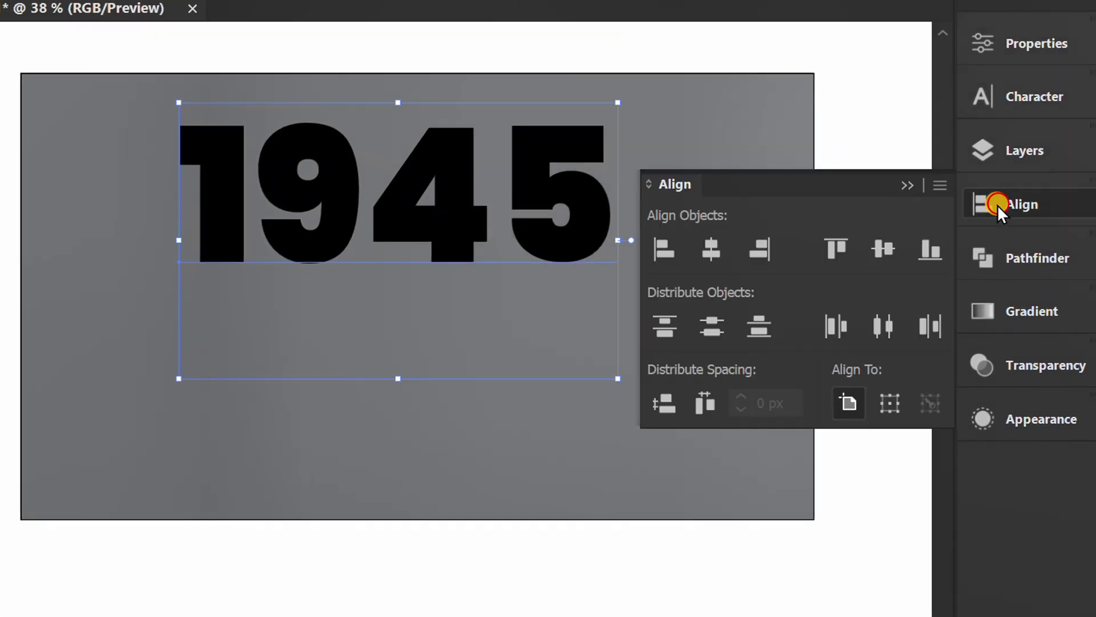
{"action": "left_click", "coordinate": [711, 248]}
{"action": "left_click", "coordinate": [835, 245]}
{"action": "left_click", "coordinate": [880, 245]}
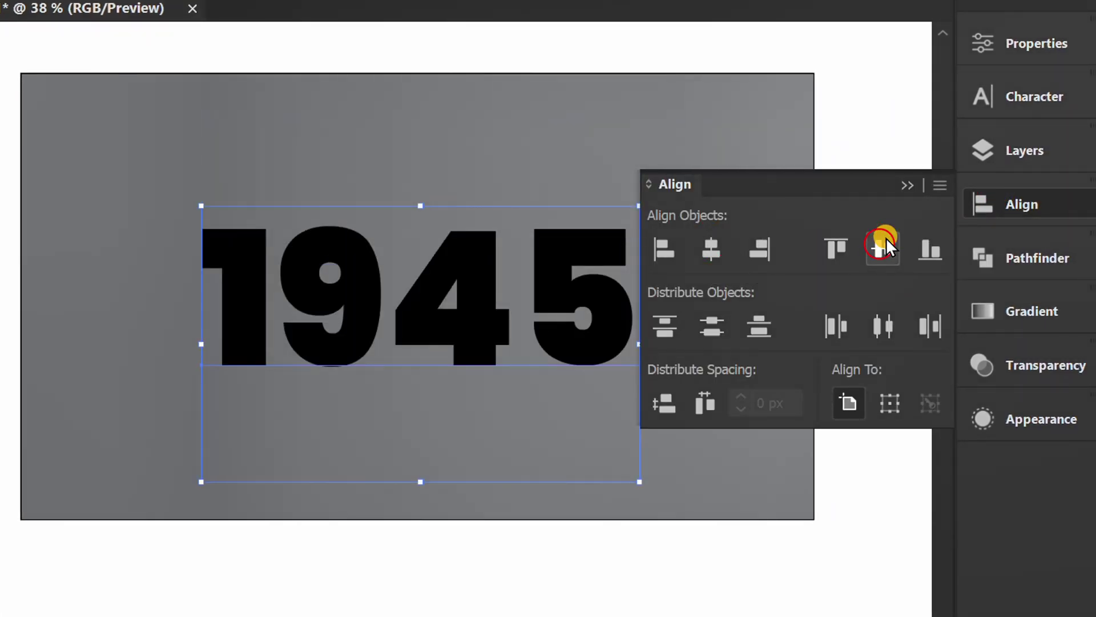
{"action": "left_click", "coordinate": [907, 185]}
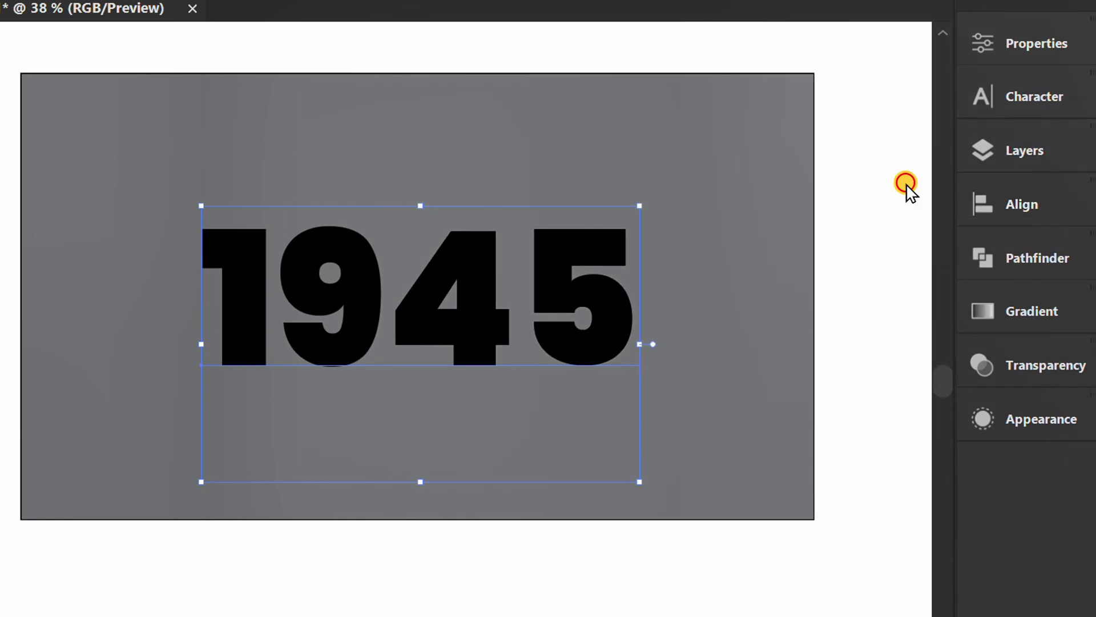
Set the 1945 text's fill to None so the type turns invisible
{"action": "left_click", "coordinate": [1016, 42]}
{"action": "left_click", "coordinate": [657, 349]}
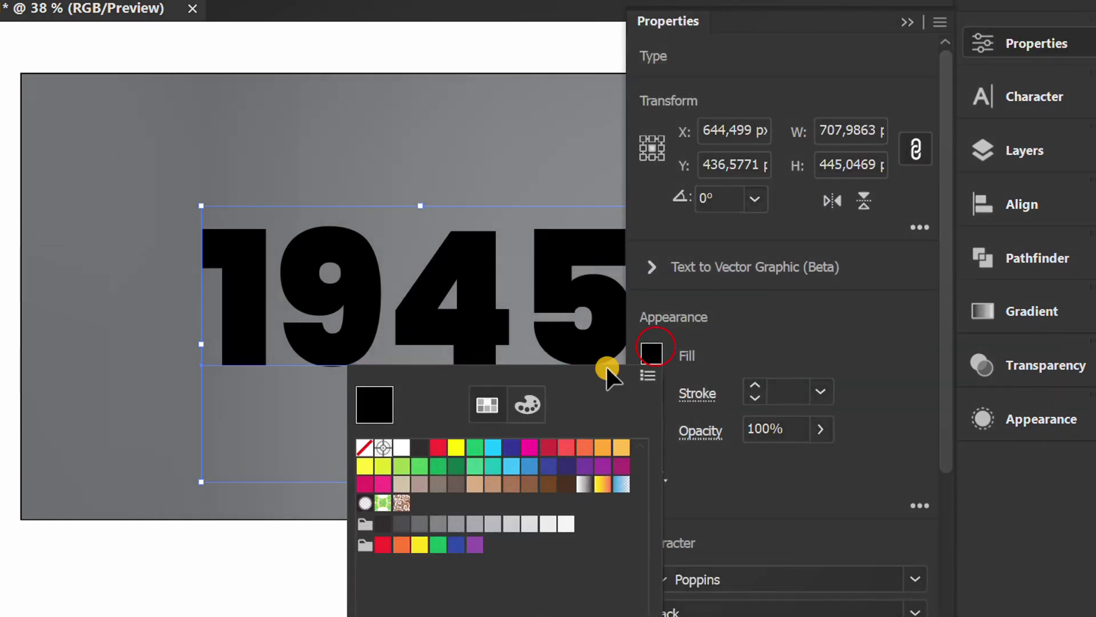
{"action": "left_click", "coordinate": [364, 447]}
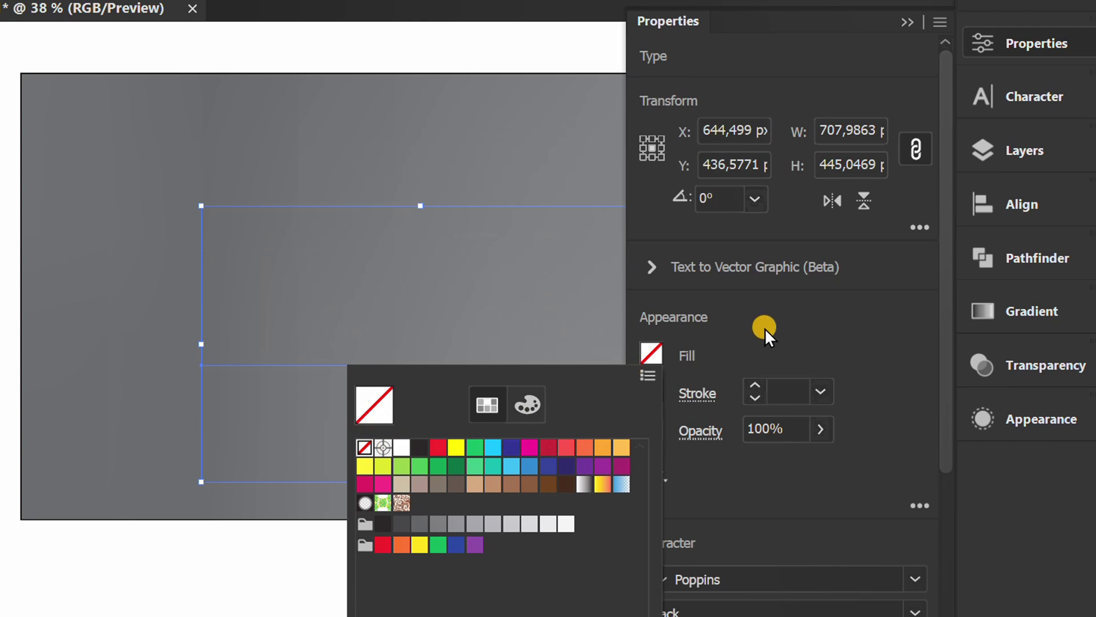
{"action": "left_click", "coordinate": [788, 313]}
{"action": "left_click", "coordinate": [908, 20]}
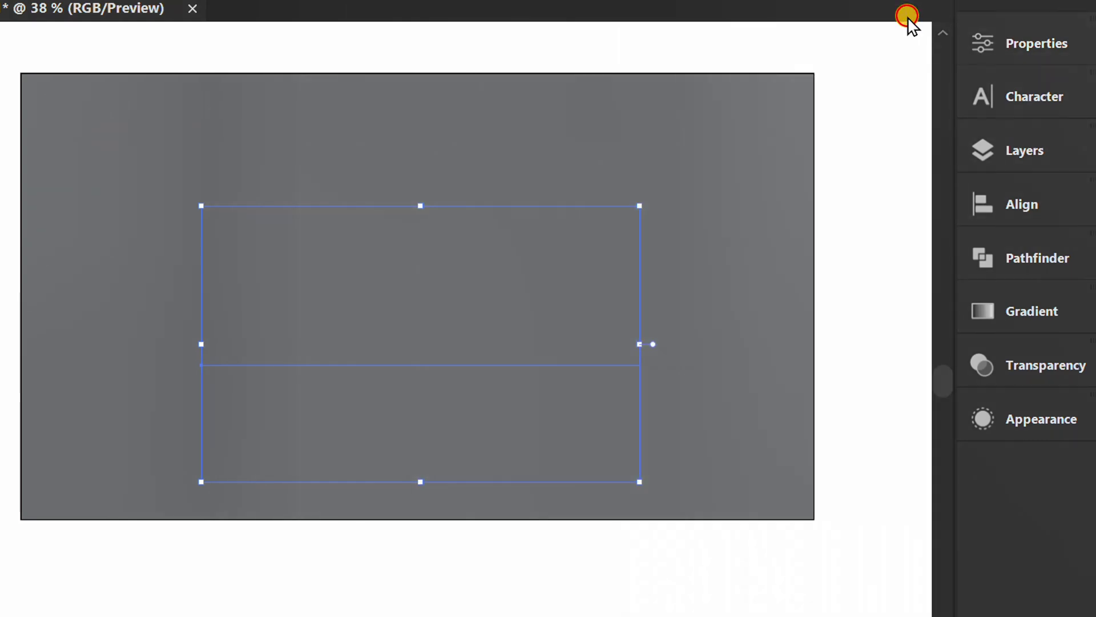
Float the Appearance panel beside the artboard and reposition the view
{"action": "left_click", "coordinate": [1037, 419]}
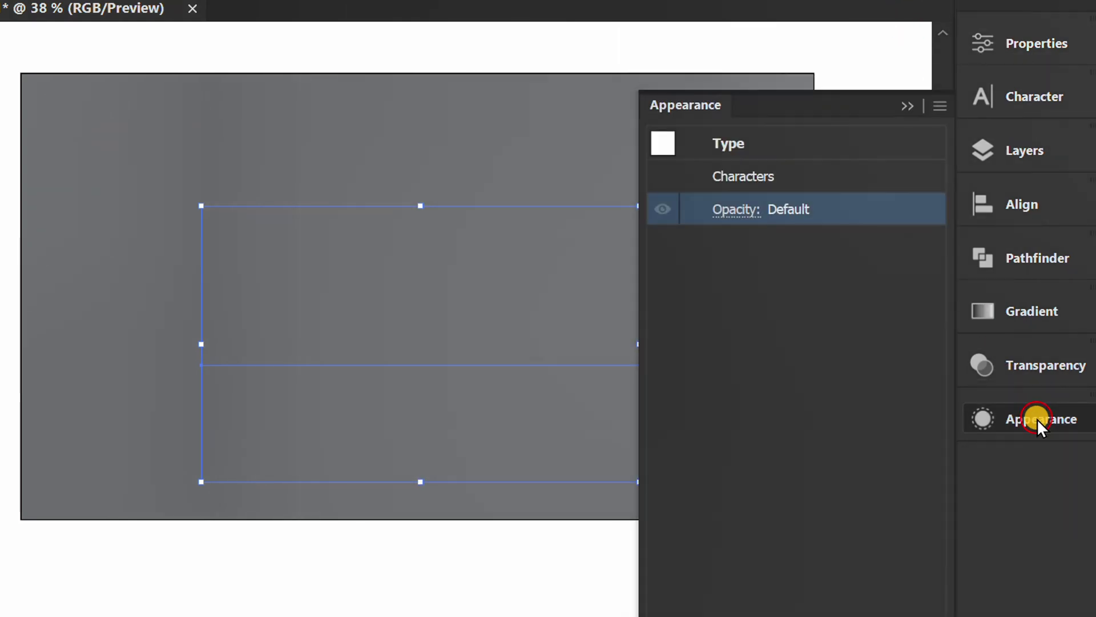
{"action": "left_click_drag", "start_coordinate": [835, 104], "coordinate": [817, 29]}
{"action": "key", "text": "space"}
{"action": "left_click_drag", "start_coordinate": [473, 294], "coordinate": [347, 253]}
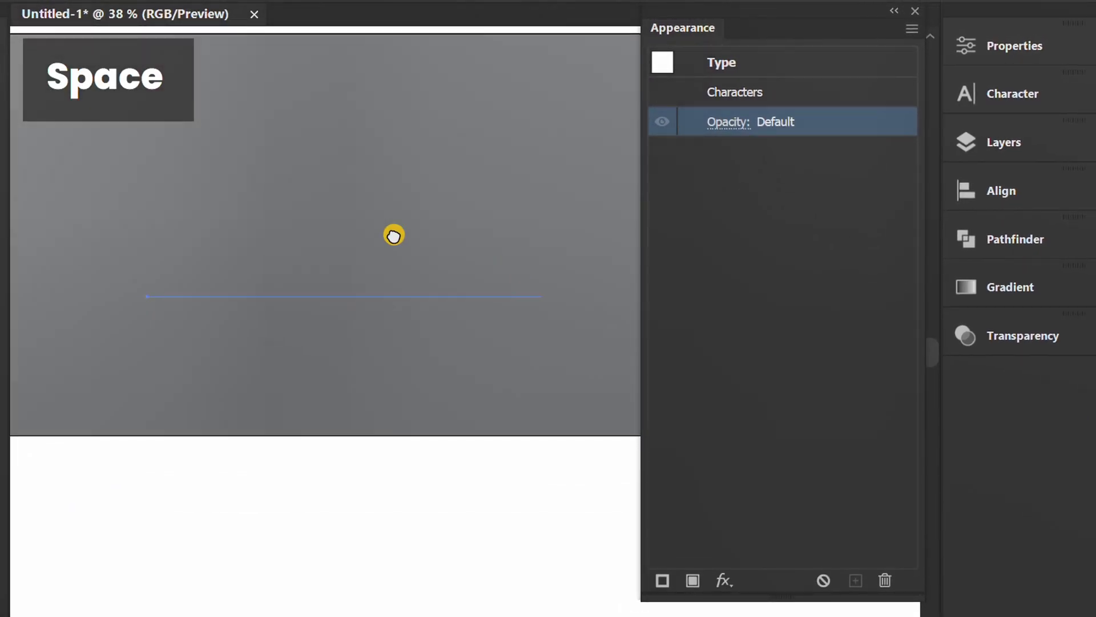
{"action": "scroll", "coordinate": [527, 348], "scroll_direction": "down", "scroll_amount": 1}
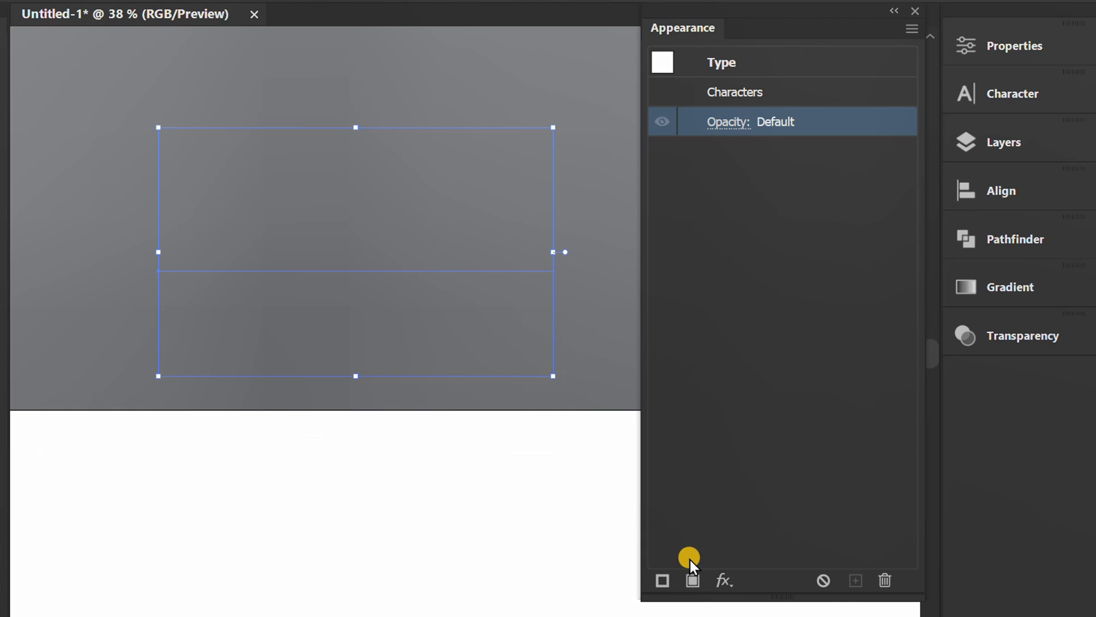
Add a new fill to the 1945 text with a white-to-black gradient
{"action": "left_click", "coordinate": [693, 579]}
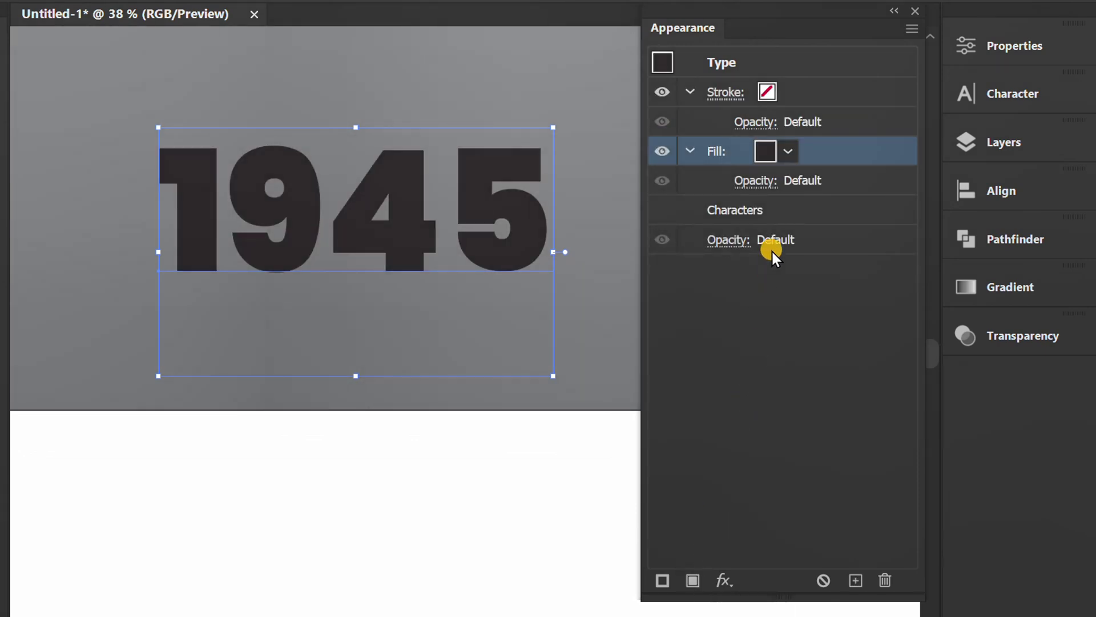
{"action": "left_click", "coordinate": [790, 152]}
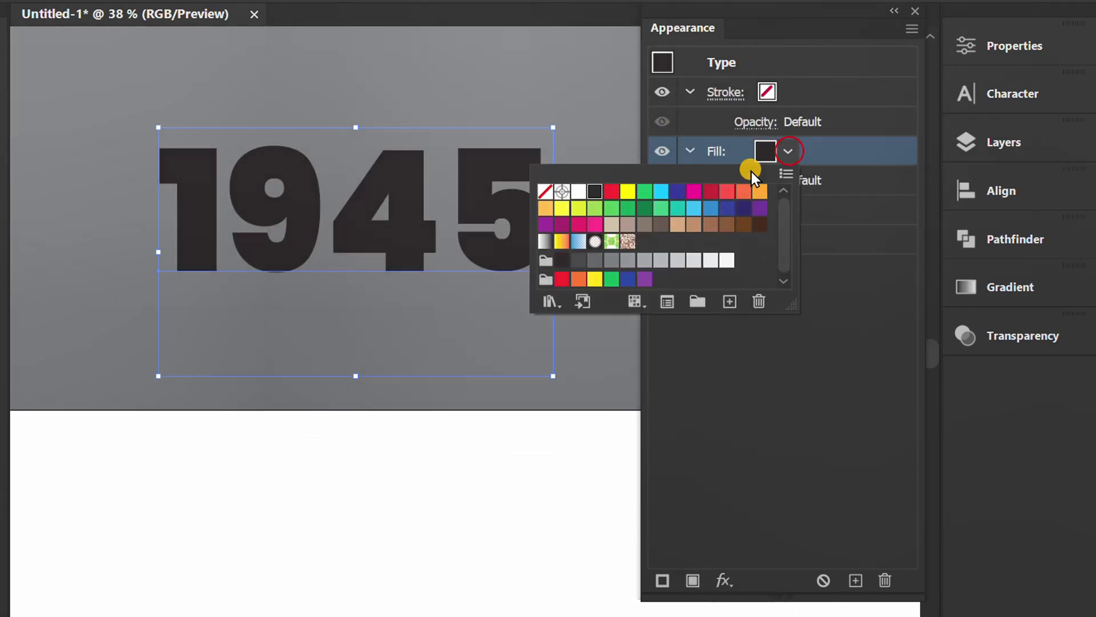
{"action": "left_click", "coordinate": [547, 243]}
{"action": "left_click", "coordinate": [769, 392]}
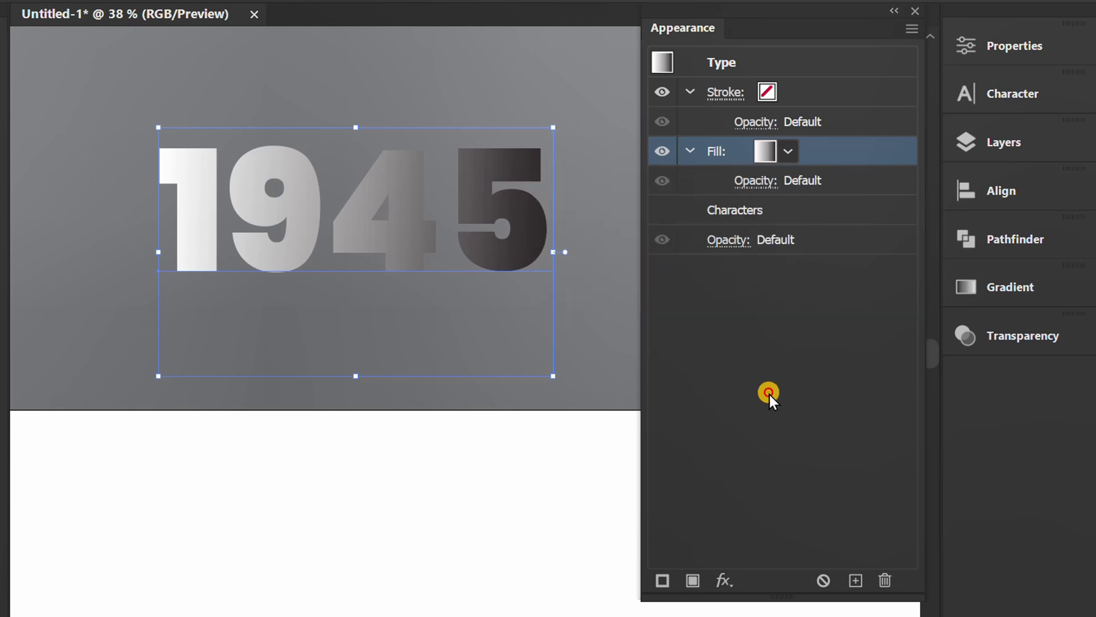
Set the gradient angle to -90° and change its dark end to mid-grey
{"action": "left_click", "coordinate": [1004, 286]}
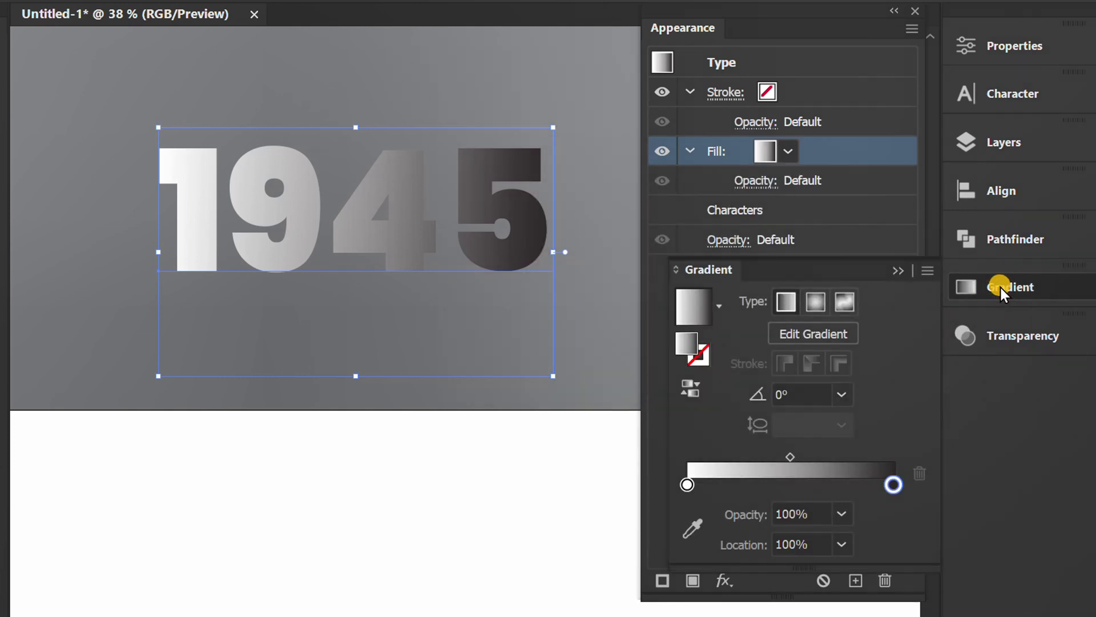
{"action": "left_click", "coordinate": [841, 392]}
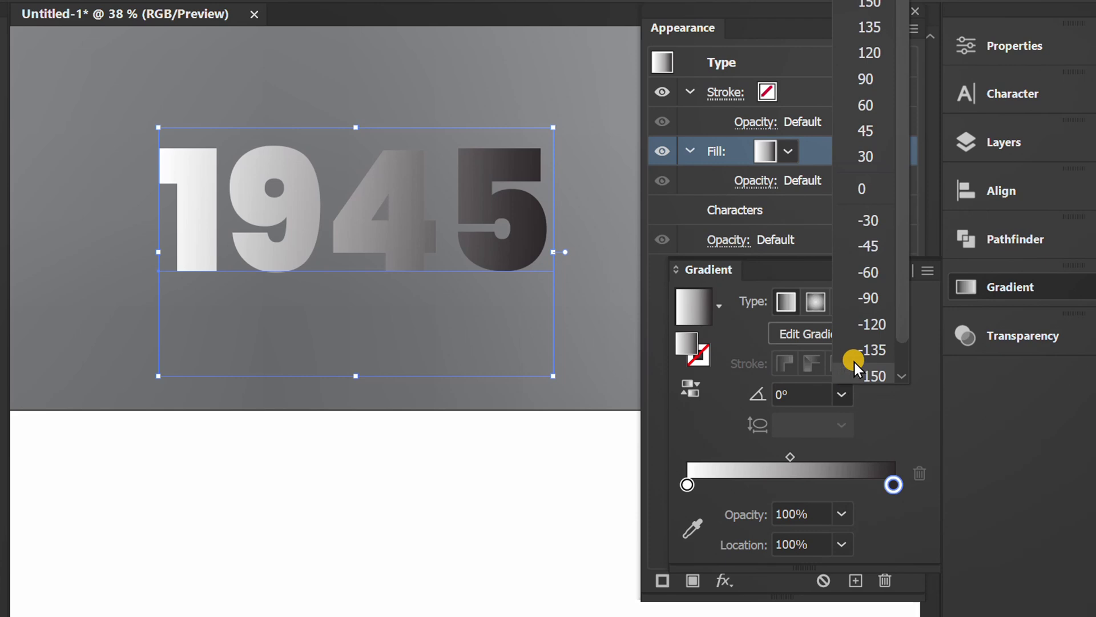
{"action": "left_click", "coordinate": [880, 296]}
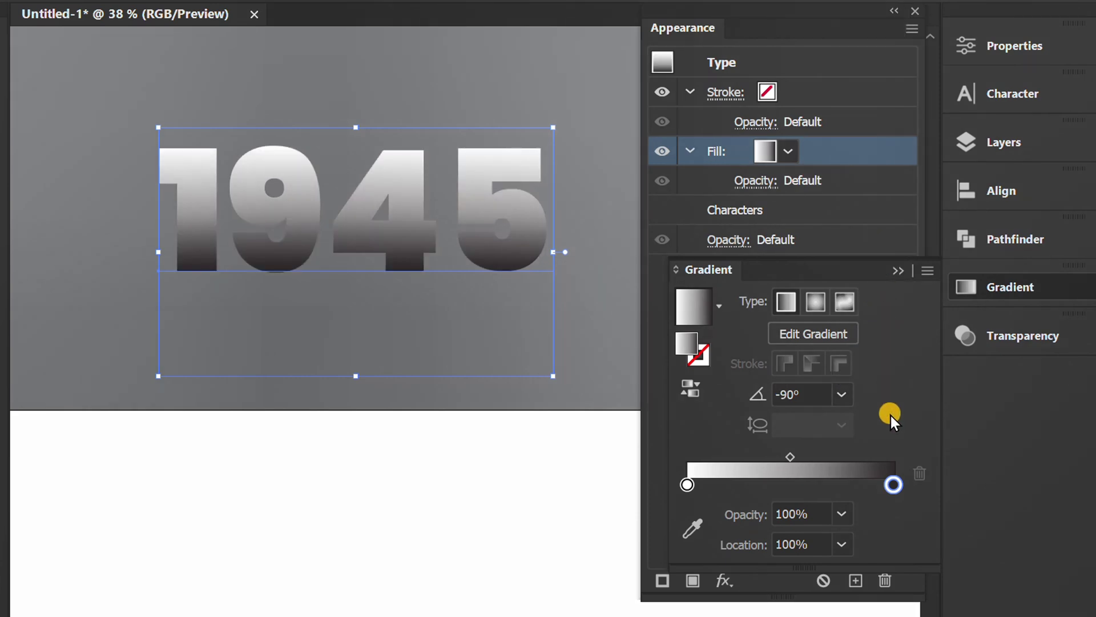
{"action": "double_click", "coordinate": [893, 481]}
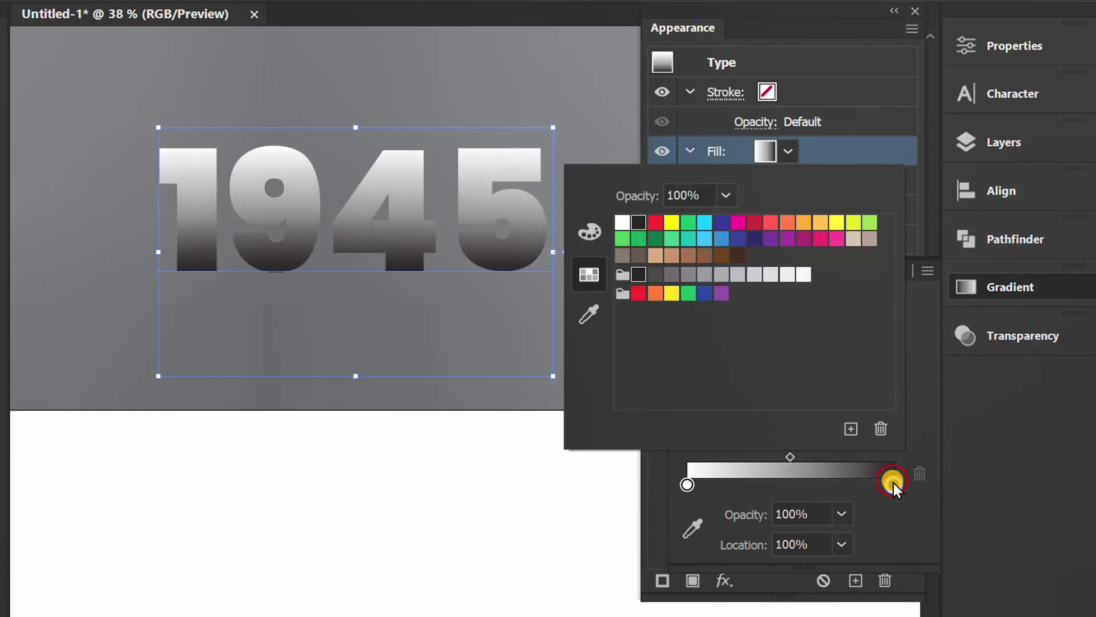
{"action": "left_click", "coordinate": [672, 274]}
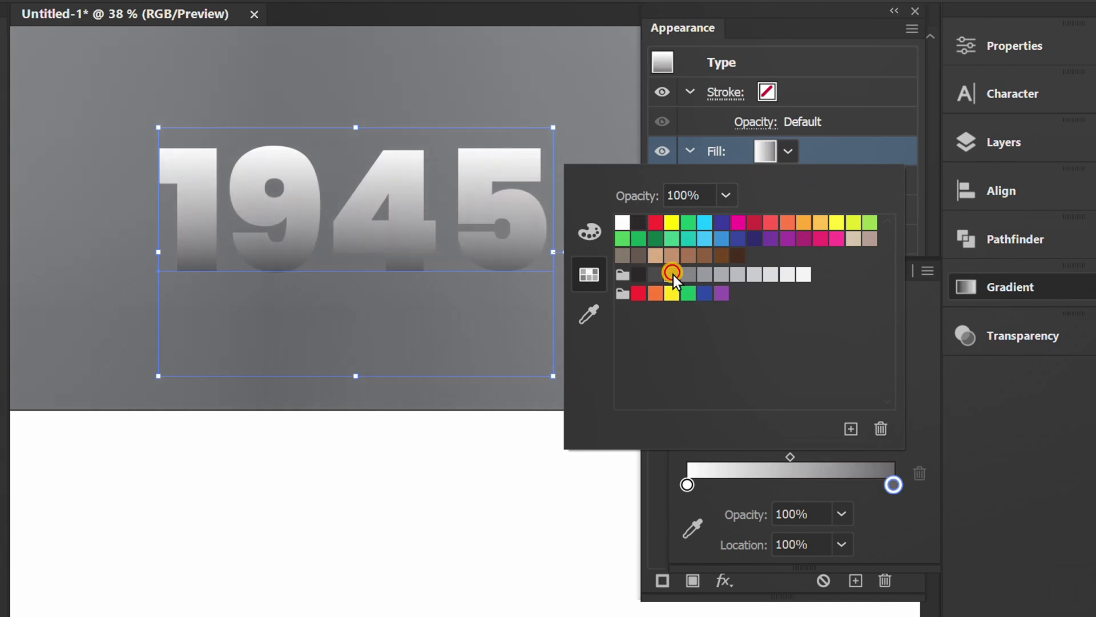
{"action": "left_click", "coordinate": [909, 520]}
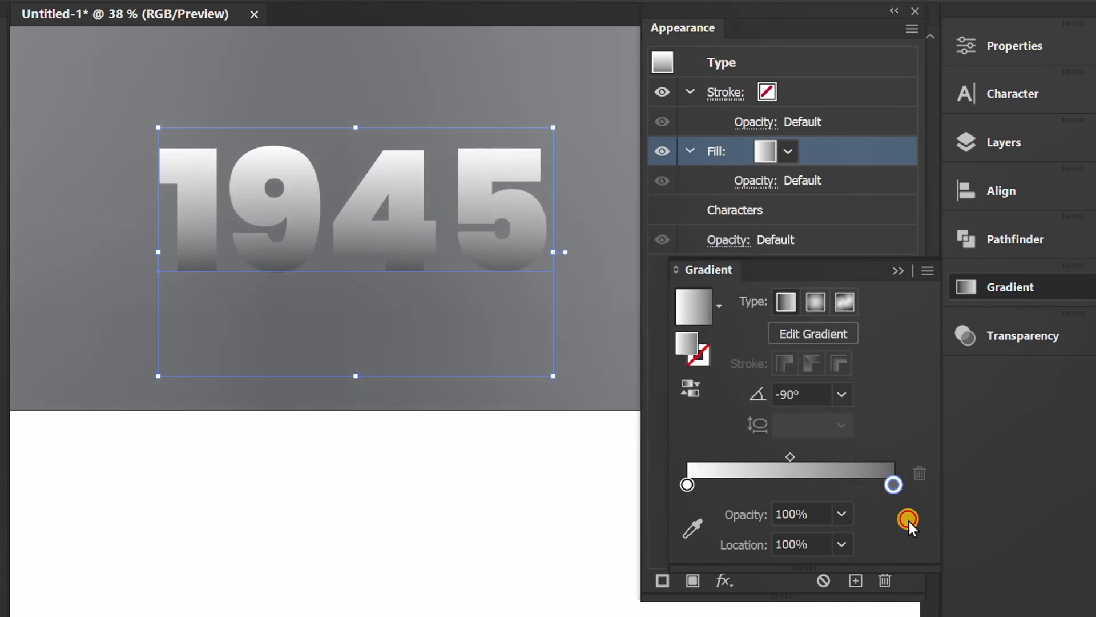
{"action": "left_click", "coordinate": [898, 269]}
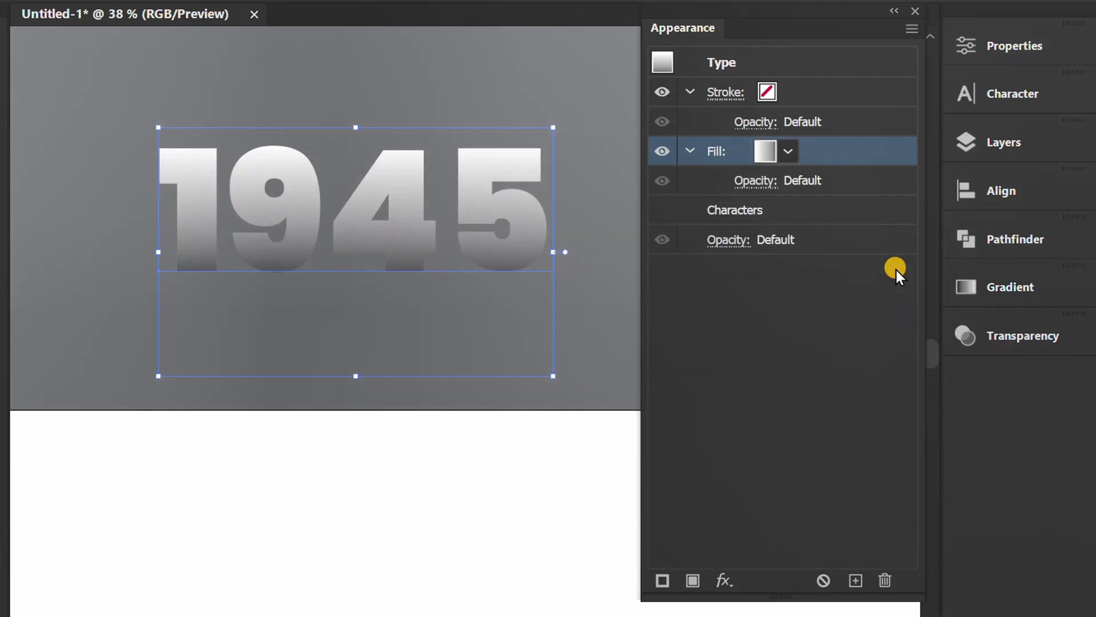
Apply a 35 px max-radius Color Halftone to the fill, then add a plain gradient fill below Characters
{"action": "left_click", "coordinate": [727, 580]}
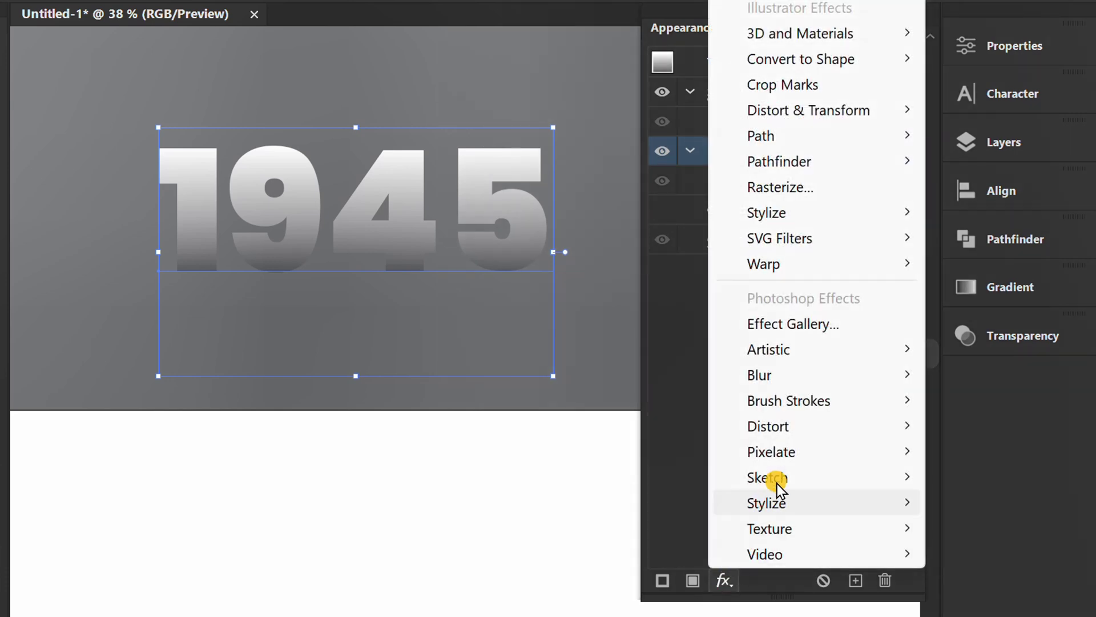
{"action": "mouse_move", "coordinate": [790, 453]}
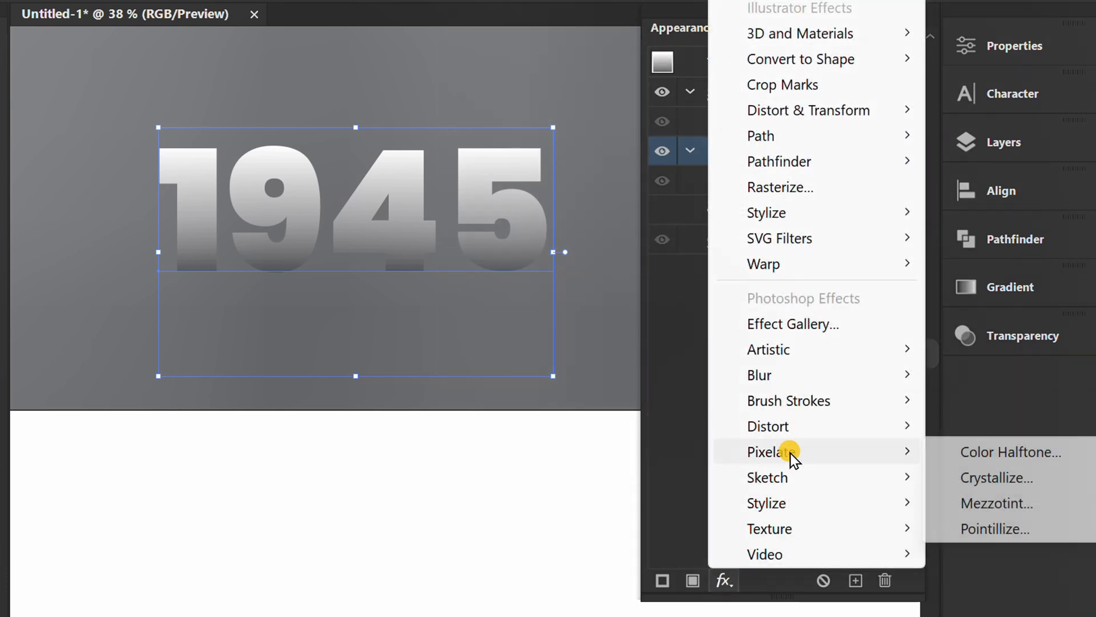
{"action": "left_click", "coordinate": [1020, 453]}
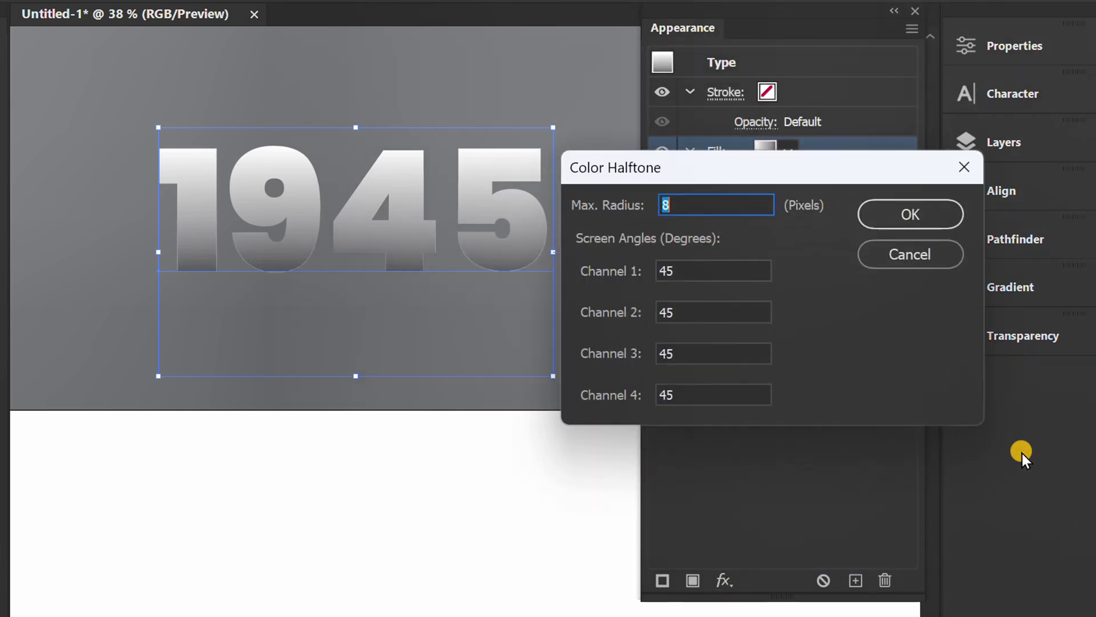
{"action": "left_click", "coordinate": [711, 205]}
{"action": "type", "text": "35"}
{"action": "left_click", "coordinate": [703, 272]}
{"action": "left_click", "coordinate": [708, 314]}
{"action": "left_click", "coordinate": [707, 355]}
{"action": "left_click", "coordinate": [709, 395]}
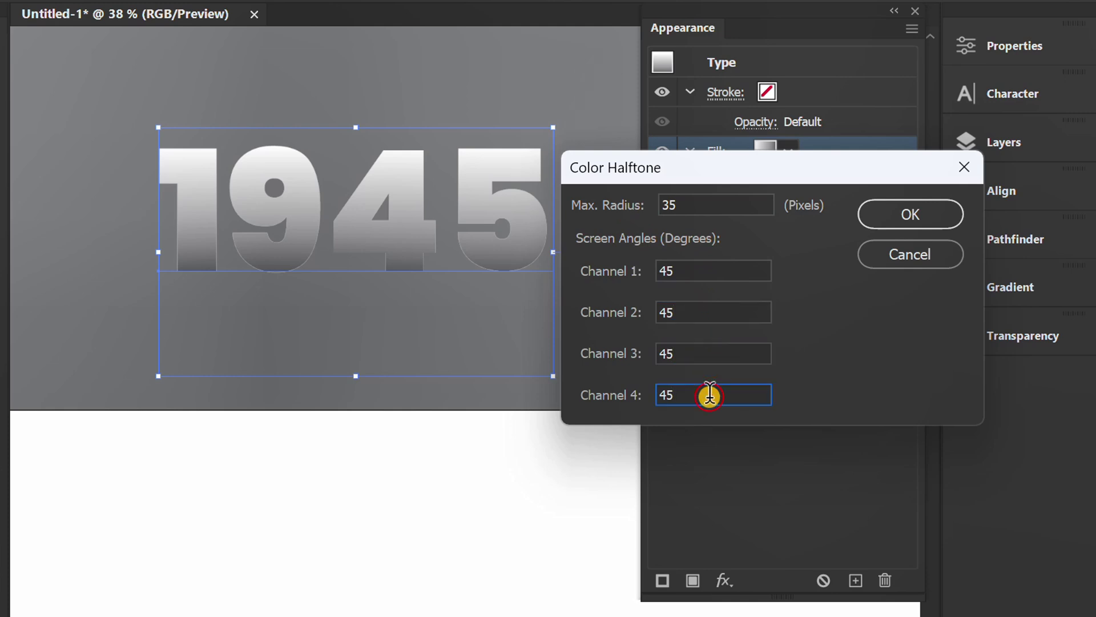
{"action": "left_click", "coordinate": [899, 215]}
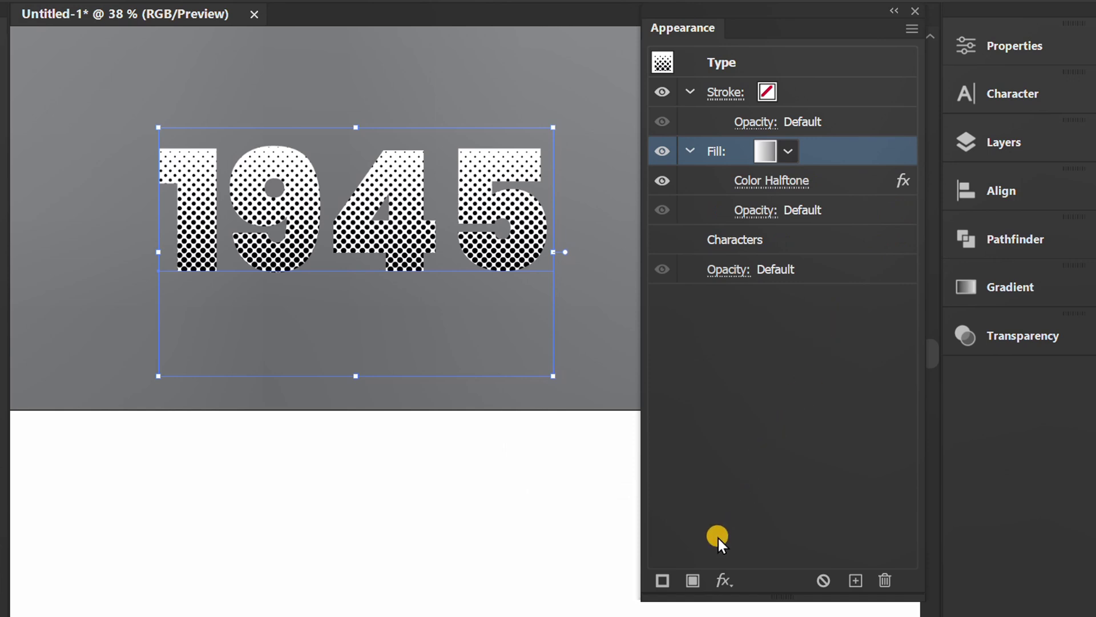
{"action": "left_click", "coordinate": [694, 580]}
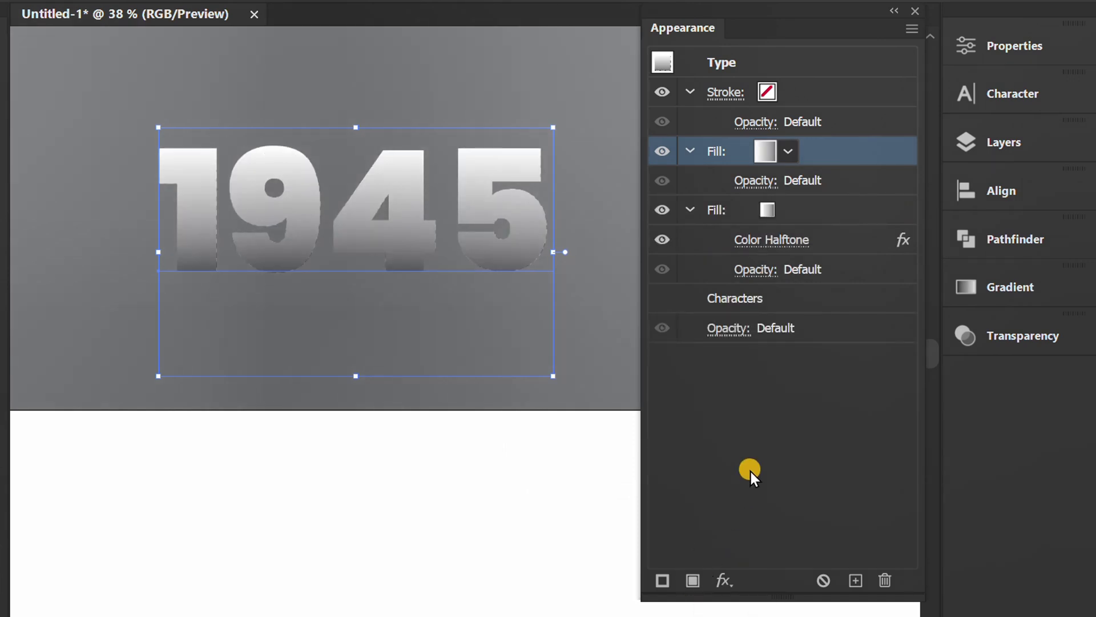
{"action": "left_click_drag", "start_coordinate": [862, 145], "coordinate": [846, 313]}
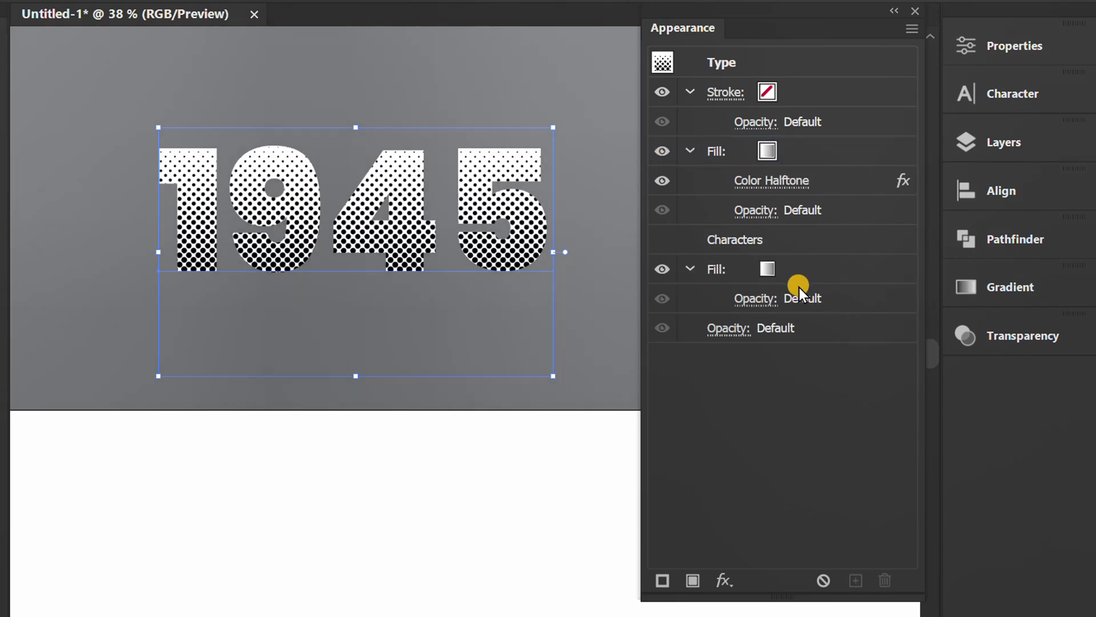
Make the lower fill of the 1945 lettering white
{"action": "left_click", "coordinate": [767, 266]}
{"action": "left_click", "coordinate": [790, 268]}
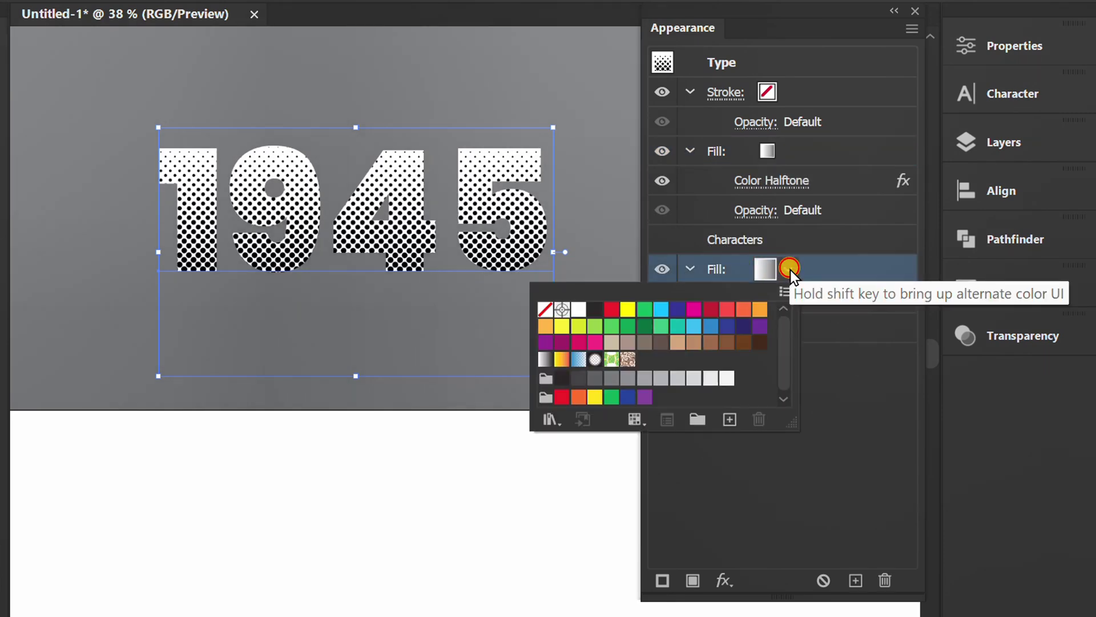
{"action": "left_click", "coordinate": [579, 308]}
{"action": "left_click", "coordinate": [759, 481]}
{"action": "left_click", "coordinate": [759, 481]}
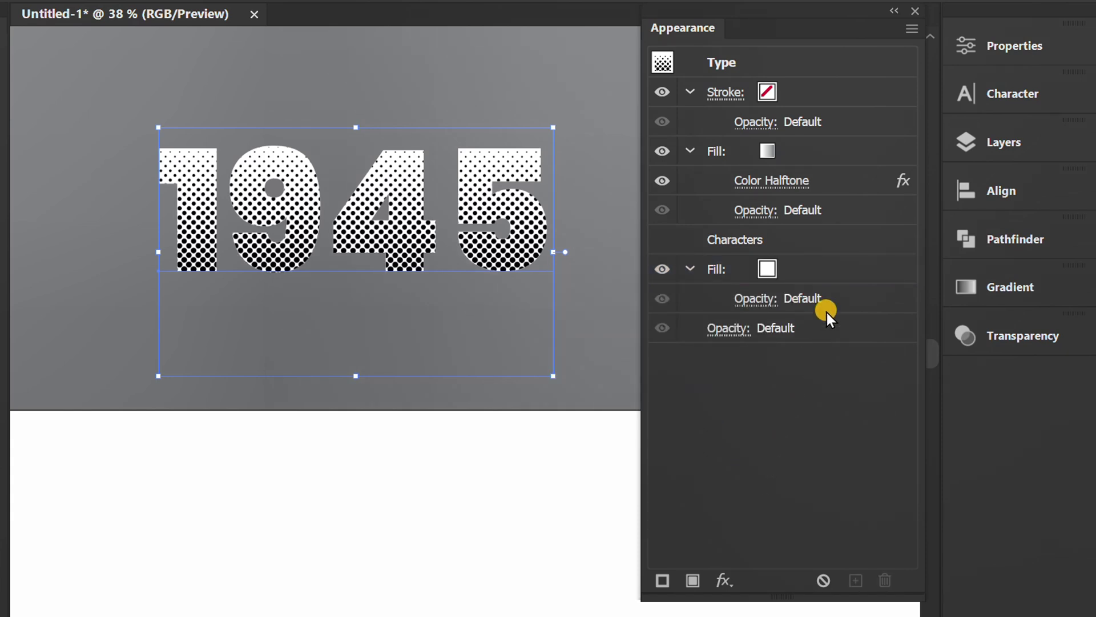
{"action": "left_click", "coordinate": [846, 269]}
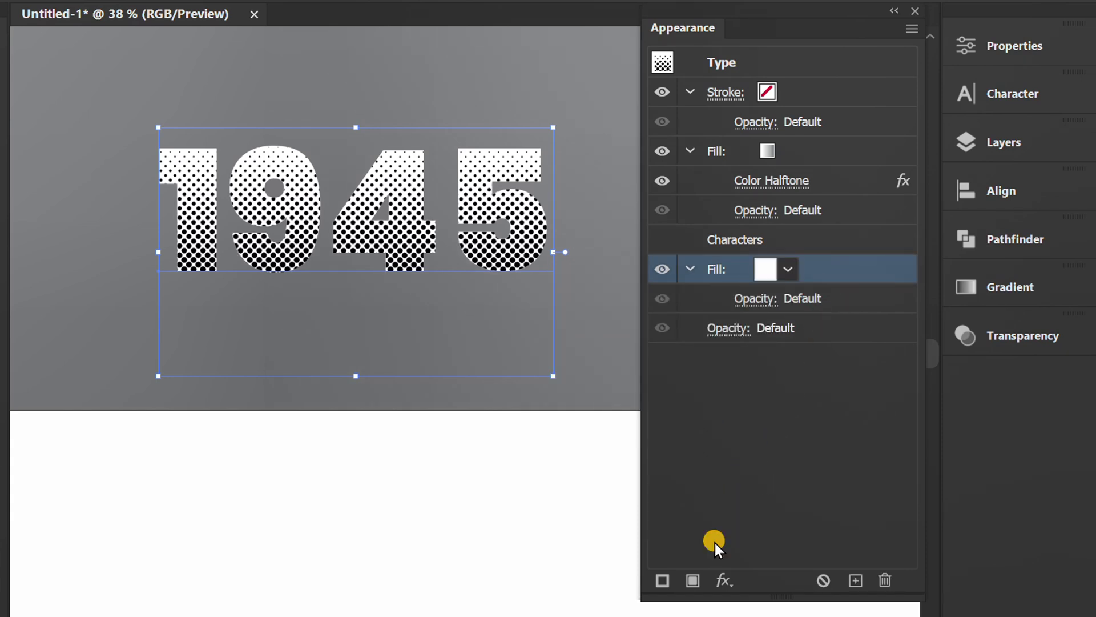
Give the white fill an Offset Path of 7 px with Round joins
{"action": "left_click", "coordinate": [721, 579]}
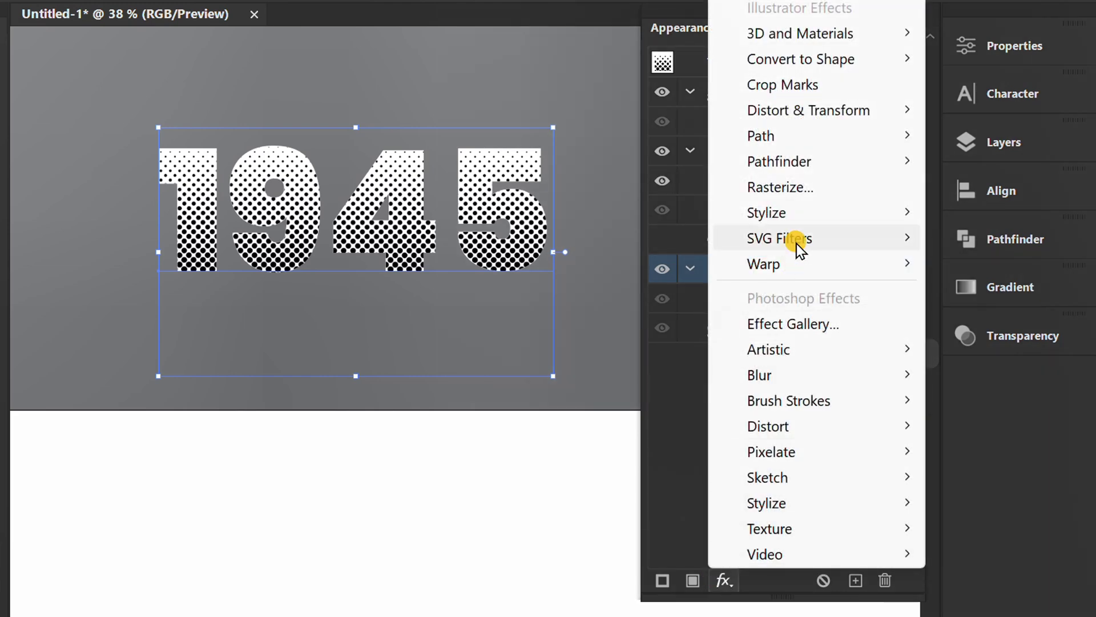
{"action": "mouse_move", "coordinate": [908, 136]}
{"action": "left_click", "coordinate": [1002, 134]}
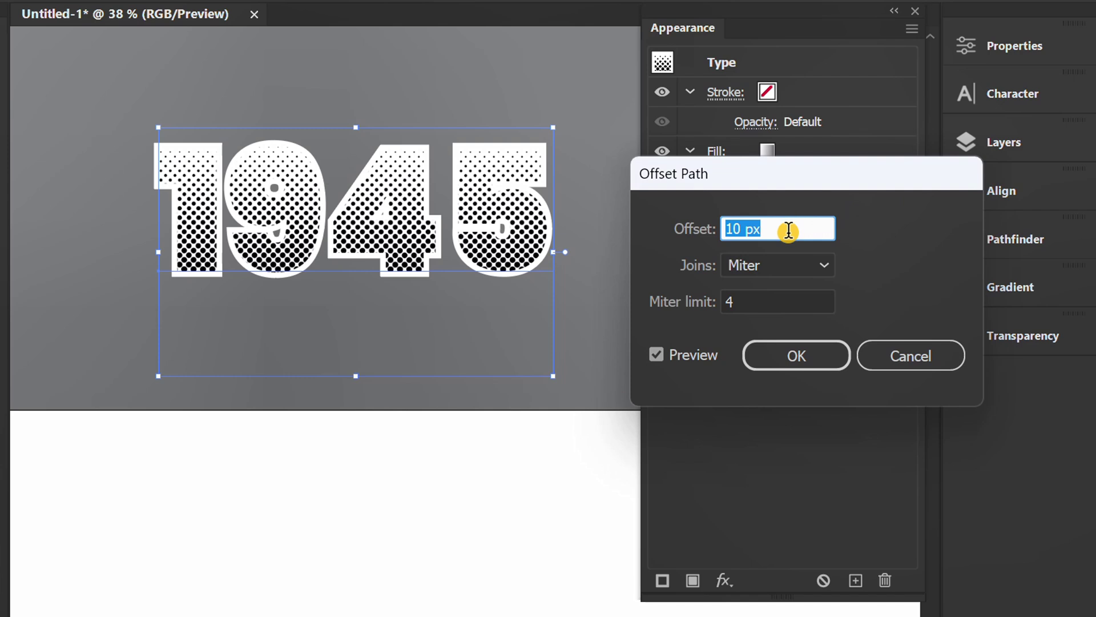
{"action": "left_click", "coordinate": [807, 265]}
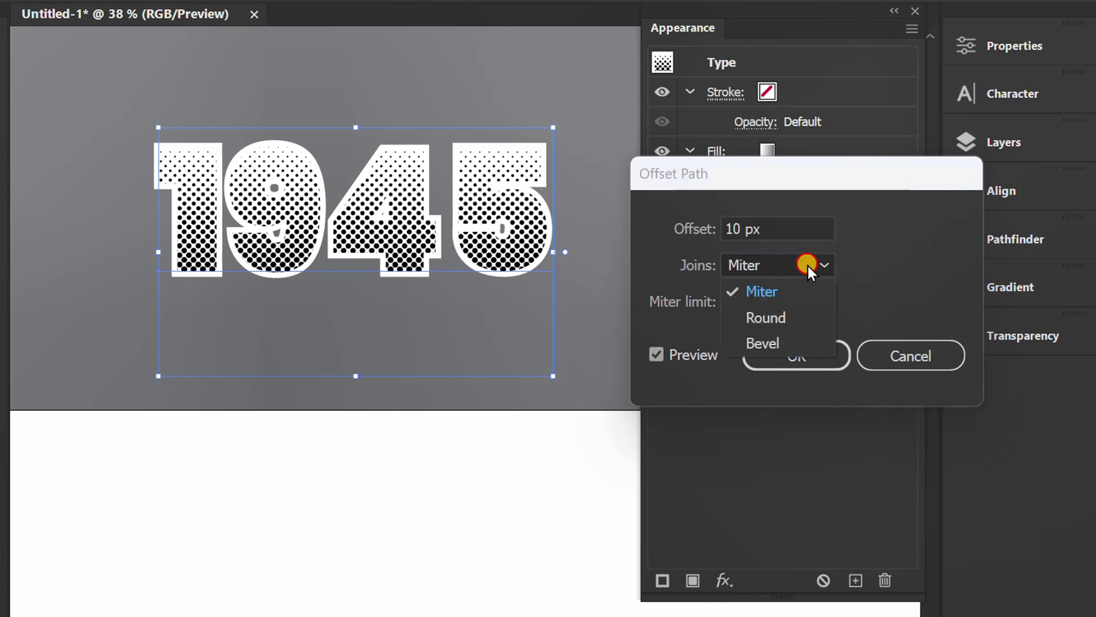
{"action": "left_click", "coordinate": [792, 316]}
{"action": "left_click", "coordinate": [788, 228]}
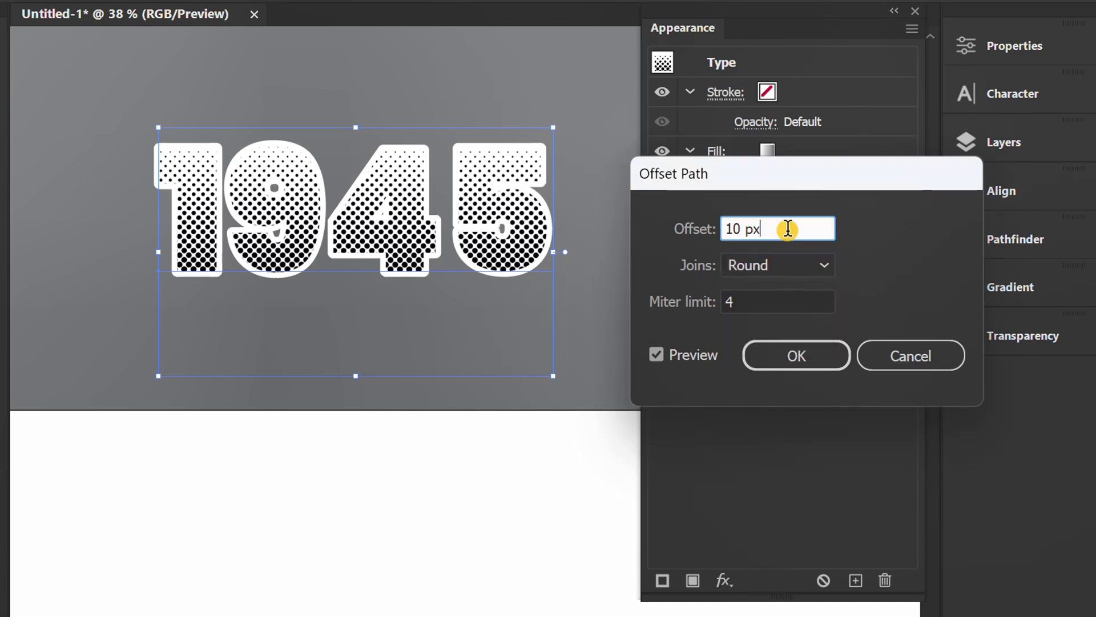
{"action": "key", "text": "Down"}
{"action": "key", "text": "Down"}
{"action": "key", "text": "Down"}
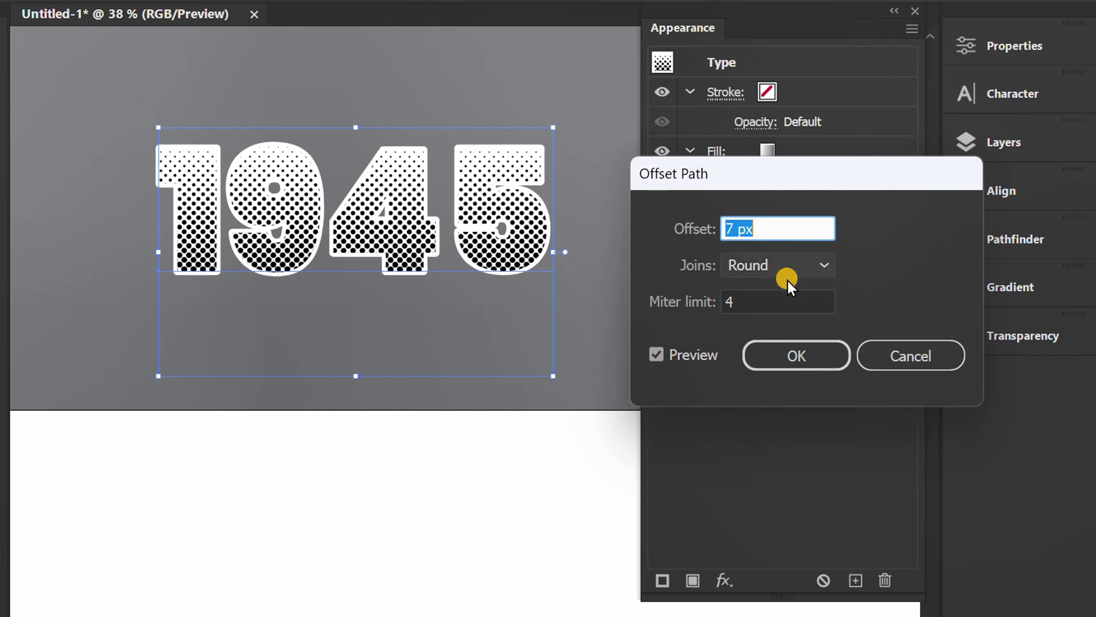
{"action": "left_click", "coordinate": [794, 355]}
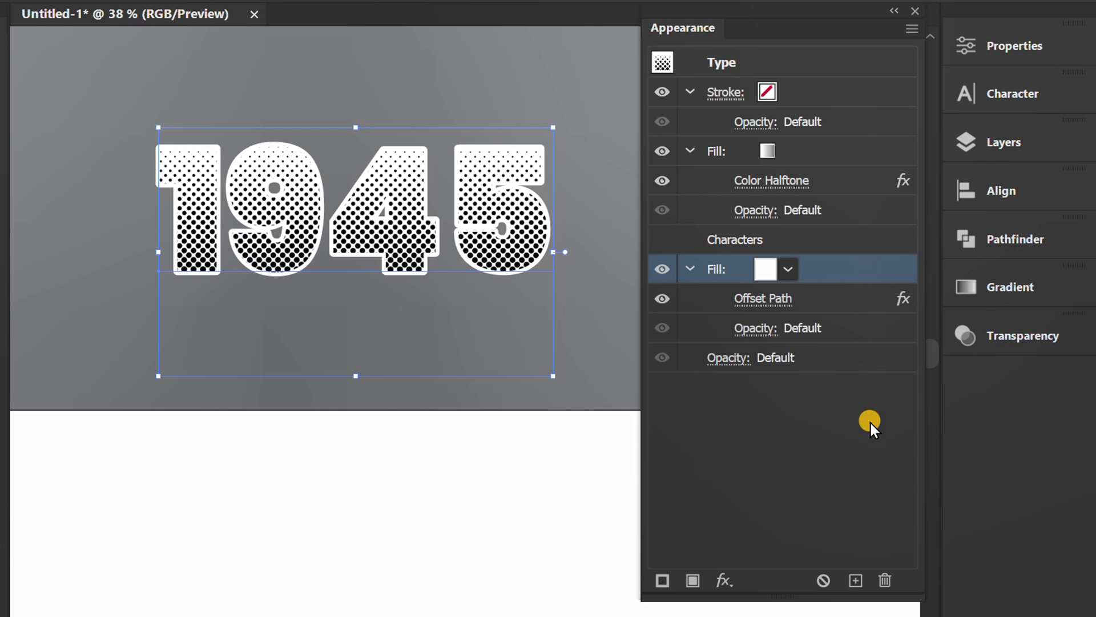
Duplicate the white offset fill and make the copy dark grey K=80
{"action": "left_click", "coordinate": [860, 580]}
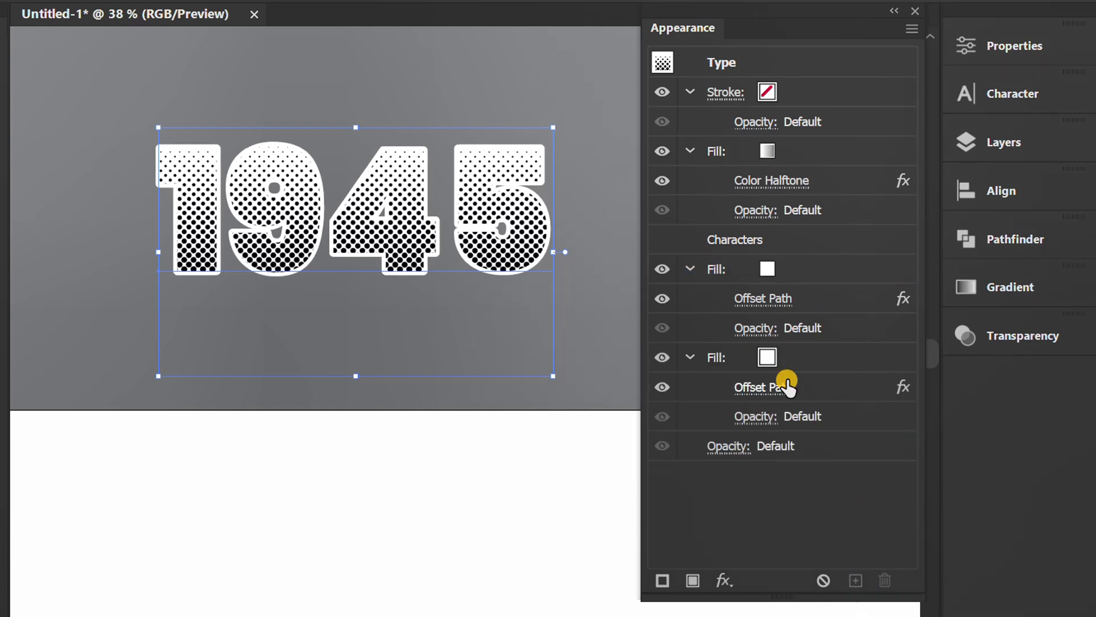
{"action": "left_click", "coordinate": [767, 357]}
{"action": "left_click", "coordinate": [788, 359]}
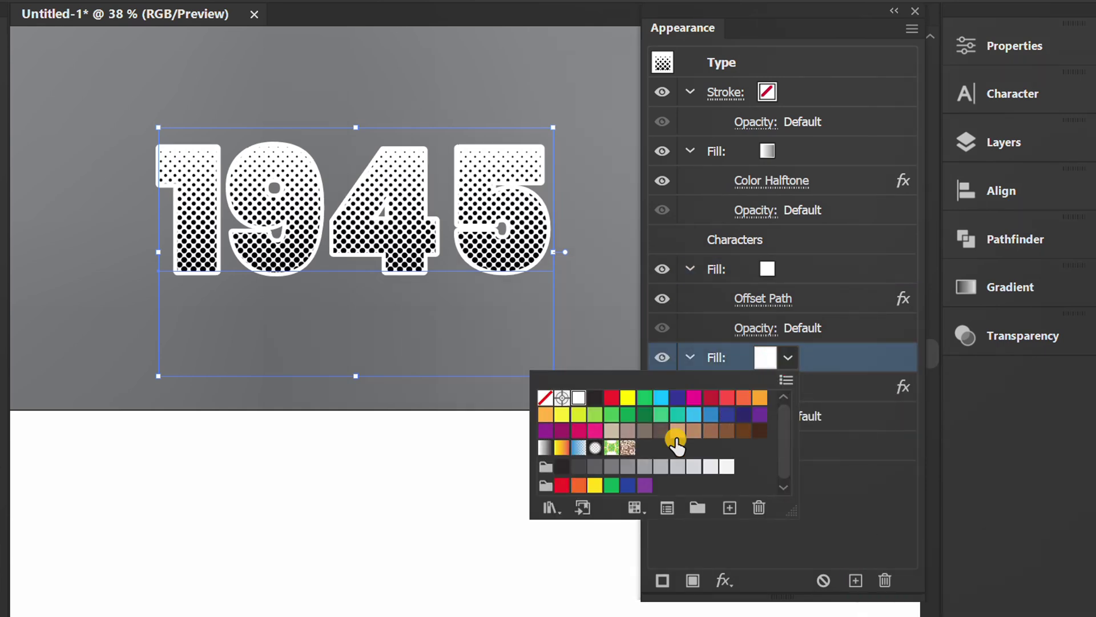
{"action": "left_click", "coordinate": [594, 468]}
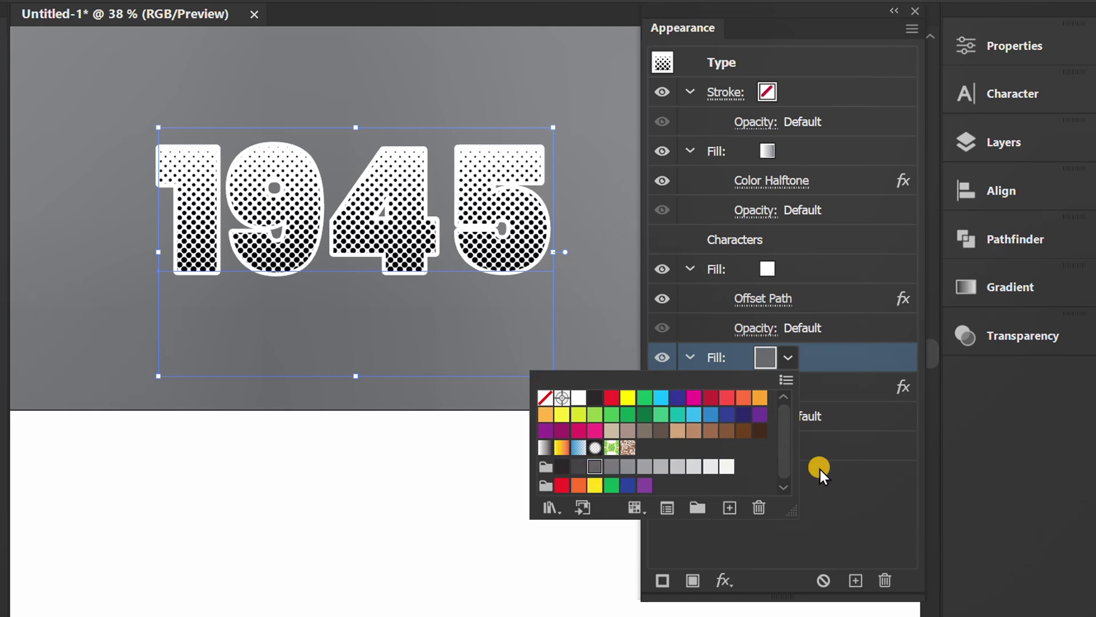
Add a Transform effect moving 1 px right and 1 px down with 30 copies
{"action": "left_click", "coordinate": [729, 580]}
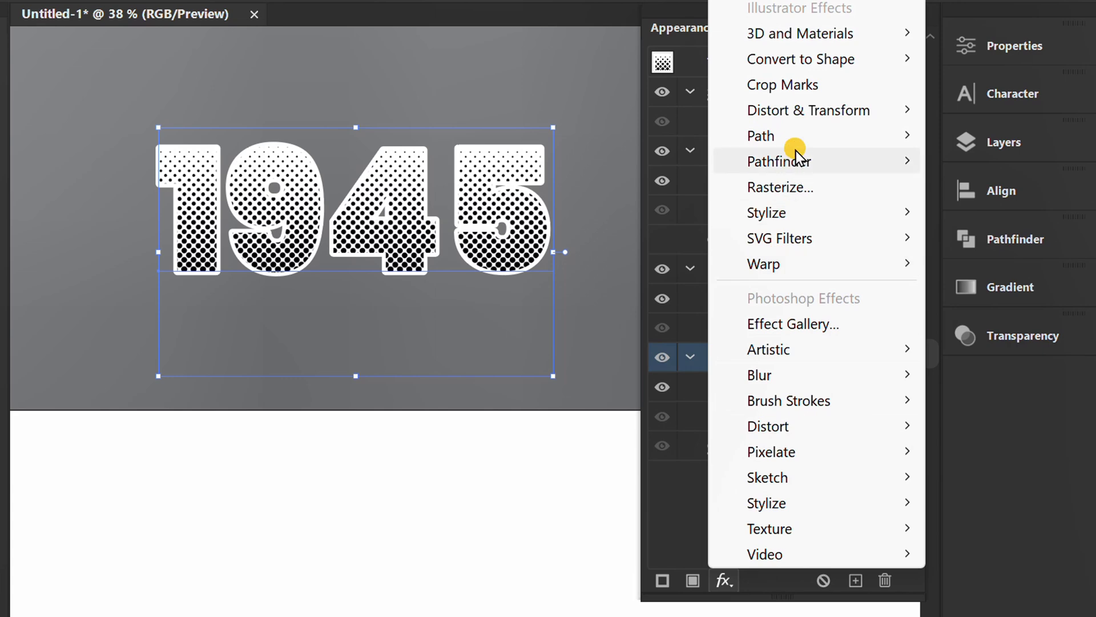
{"action": "mouse_move", "coordinate": [799, 115]}
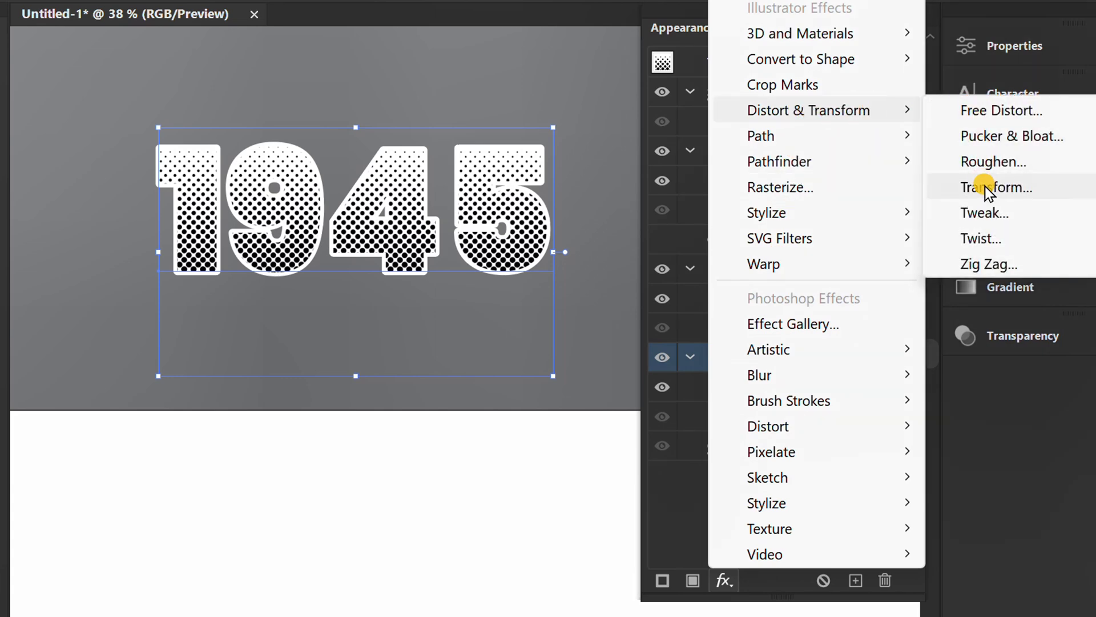
{"action": "left_click", "coordinate": [1010, 190]}
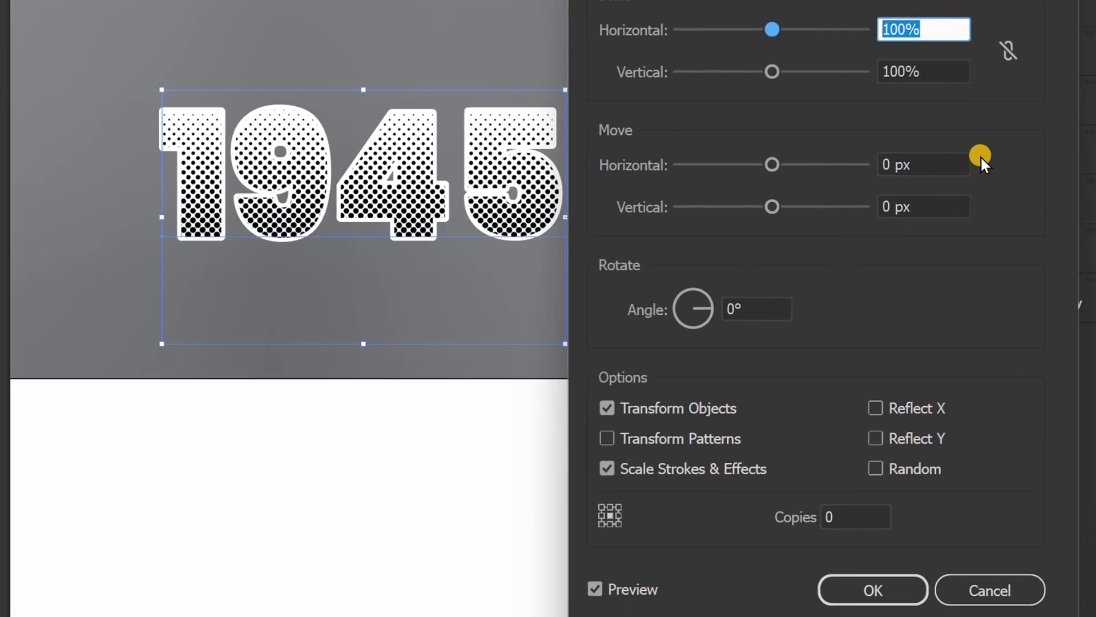
{"action": "left_click", "coordinate": [945, 162]}
{"action": "key", "text": "Up"}
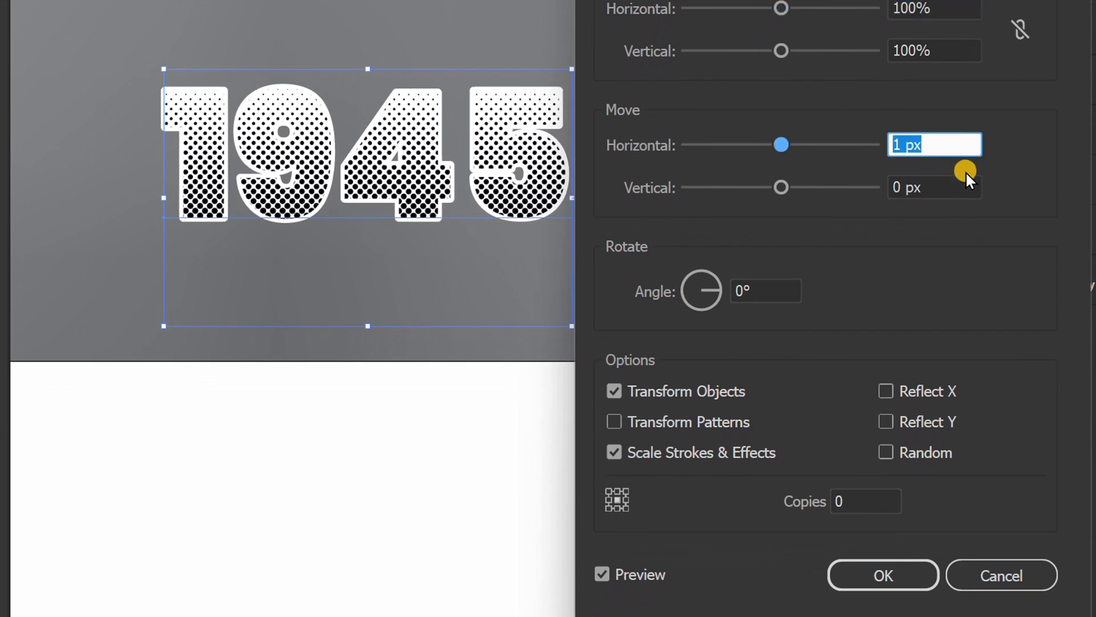
{"action": "left_click", "coordinate": [954, 206]}
{"action": "key", "text": "Up"}
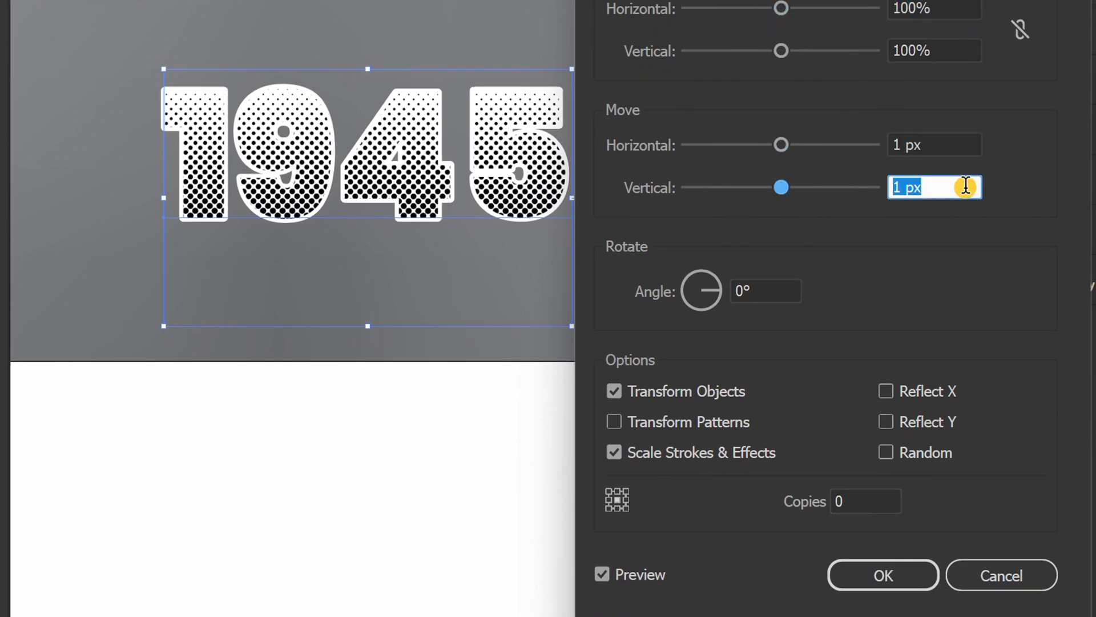
{"action": "left_click", "coordinate": [872, 504]}
{"action": "key", "text": "Up"}
{"action": "key", "text": "Up"}
{"action": "key", "text": "Up"}
{"action": "key", "text": "Up"}
{"action": "key", "text": "Up"}
{"action": "key", "text": "Up"}
{"action": "key", "text": "Up"}
{"action": "key", "text": "Up"}
{"action": "key", "text": "Up"}
{"action": "key", "text": "Up"}
{"action": "key", "text": "Up"}
{"action": "key", "text": "Up"}
{"action": "key", "text": "Up"}
{"action": "key", "text": "Up"}
{"action": "key", "text": "Up"}
{"action": "key", "text": "Up"}
{"action": "key", "text": "Up"}
{"action": "key", "text": "Up"}
{"action": "key", "text": "Up"}
{"action": "key", "text": "Up"}
{"action": "key", "text": "Up"}
{"action": "key", "text": "Up"}
{"action": "key", "text": "Up"}
{"action": "key", "text": "Up"}
{"action": "key", "text": "Up"}
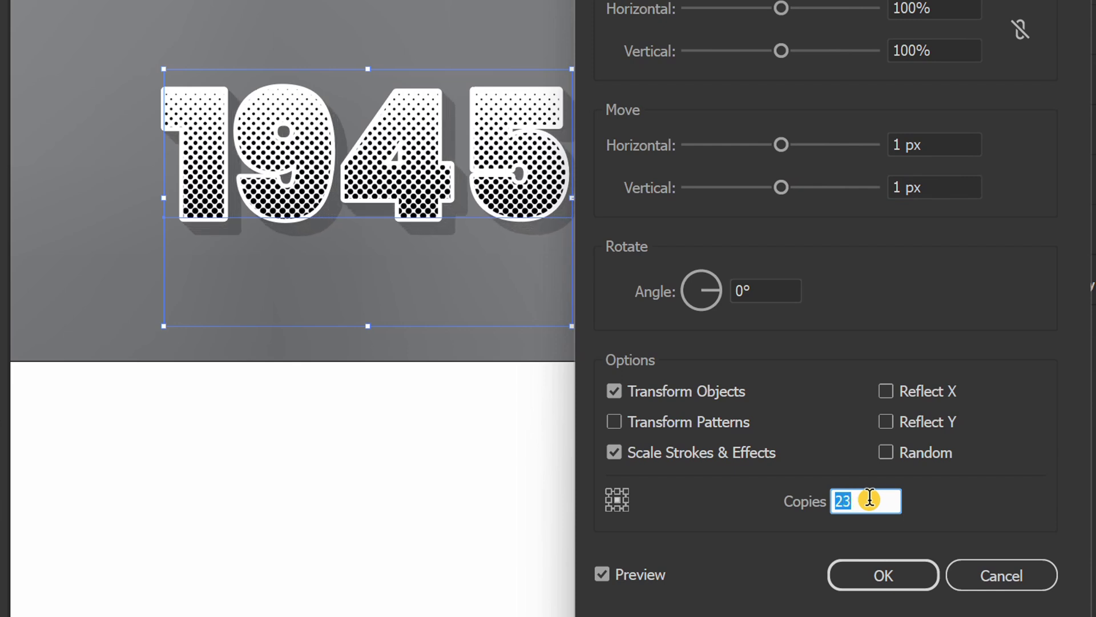
{"action": "key", "text": "Up"}
{"action": "key", "text": "Up"}
{"action": "key", "text": "Up"}
{"action": "key", "text": "Up"}
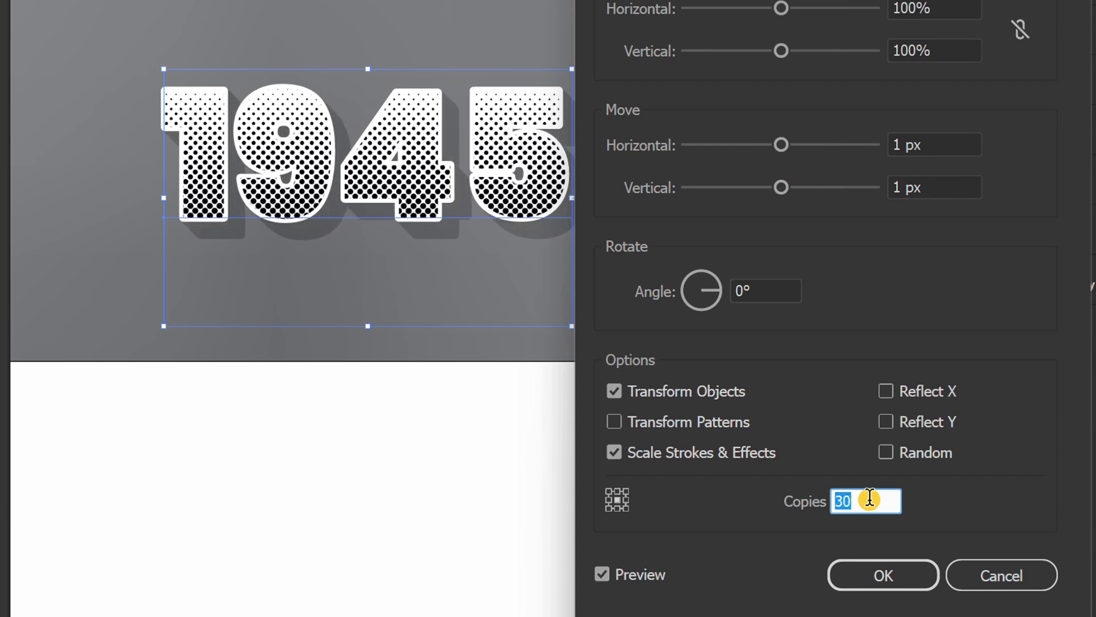
{"action": "left_click", "coordinate": [876, 575]}
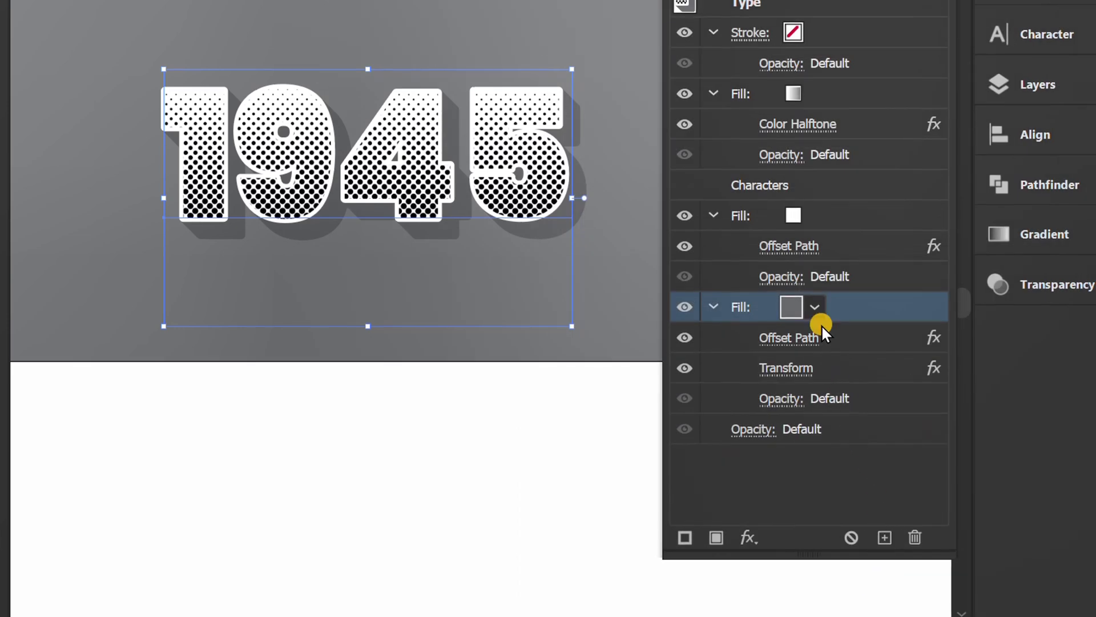
Change the shadow fill to a dark gray swatch
{"action": "left_click", "coordinate": [814, 307]}
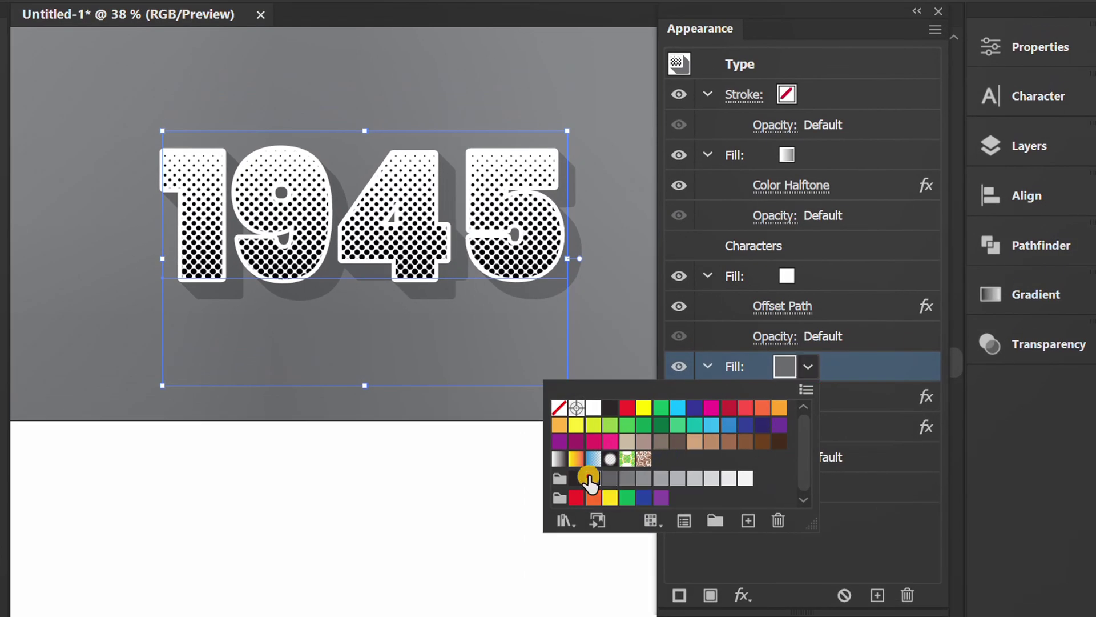
{"action": "left_click", "coordinate": [590, 479]}
{"action": "left_click", "coordinate": [854, 529]}
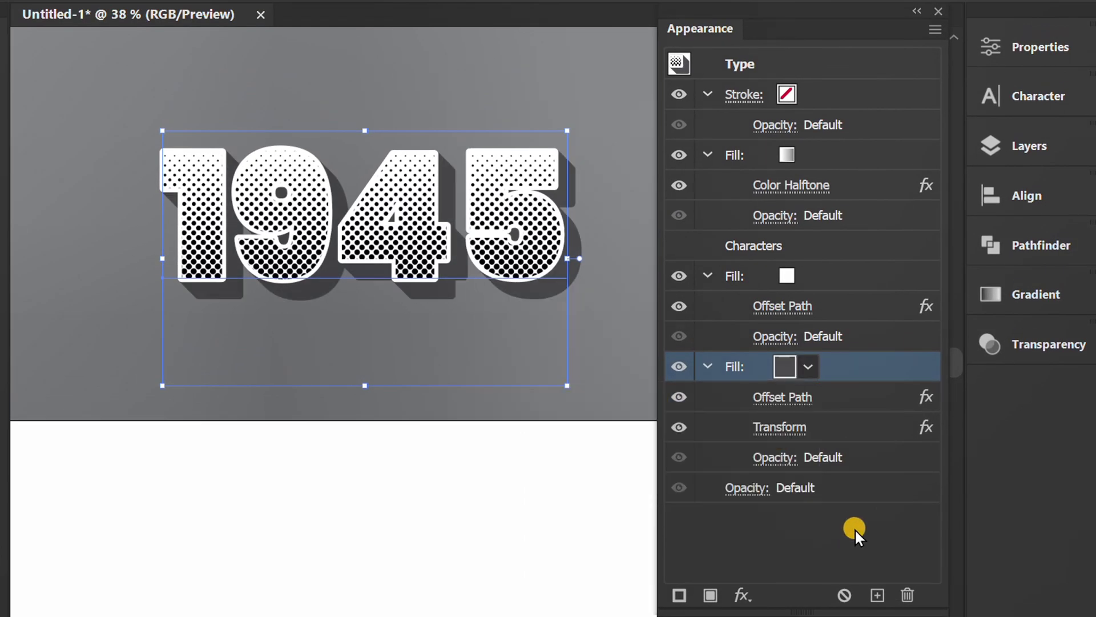
Set the shadow's Offset Path to 20 px and collapse the fill effect rows
{"action": "left_click", "coordinate": [775, 397]}
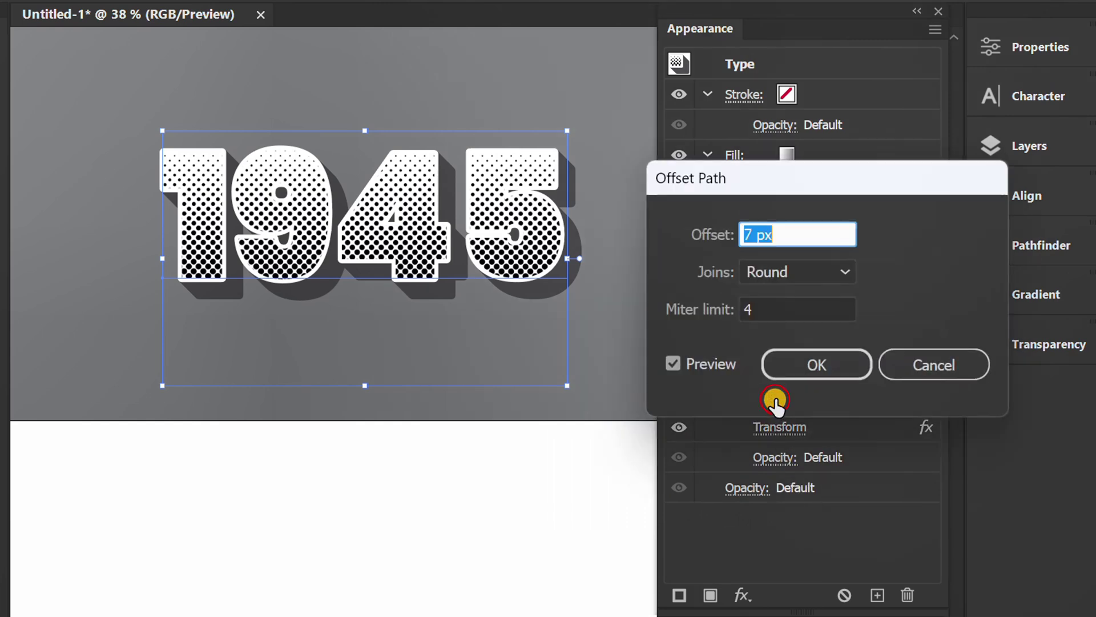
{"action": "left_click", "coordinate": [803, 231]}
{"action": "key", "text": "Up"}
{"action": "key", "text": "Up"}
{"action": "key", "text": "Up"}
{"action": "key", "text": "Up"}
{"action": "key", "text": "Up"}
{"action": "key", "text": "Up"}
{"action": "key", "text": "Up"}
{"action": "key", "text": "Up"}
{"action": "key", "text": "Up"}
{"action": "key", "text": "Up"}
{"action": "key", "text": "Up"}
{"action": "key", "text": "Up"}
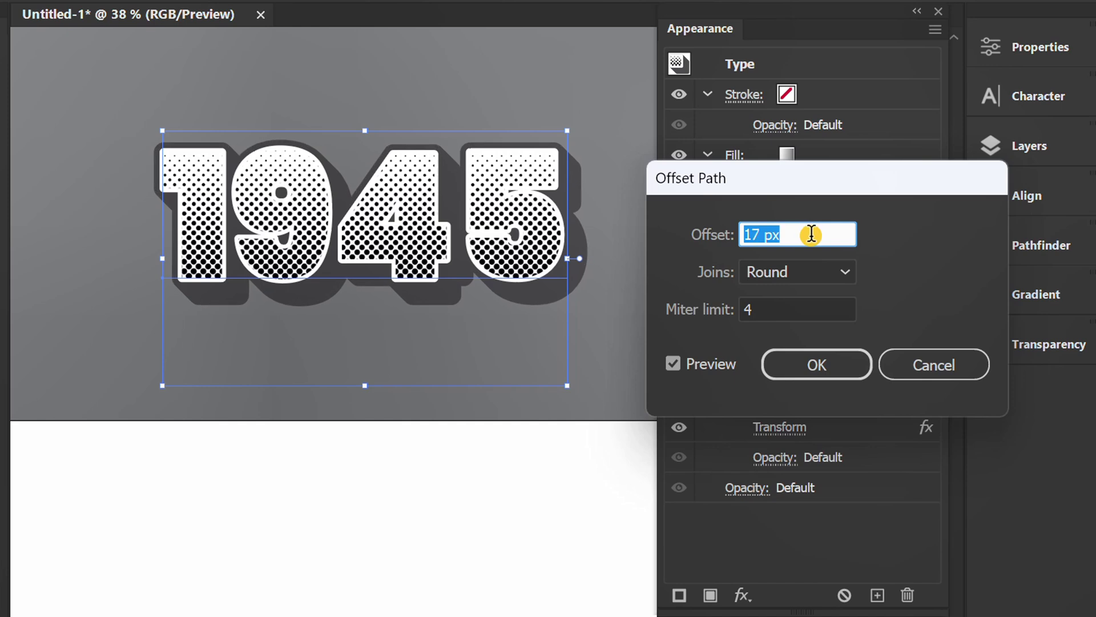
{"action": "key", "text": "Up"}
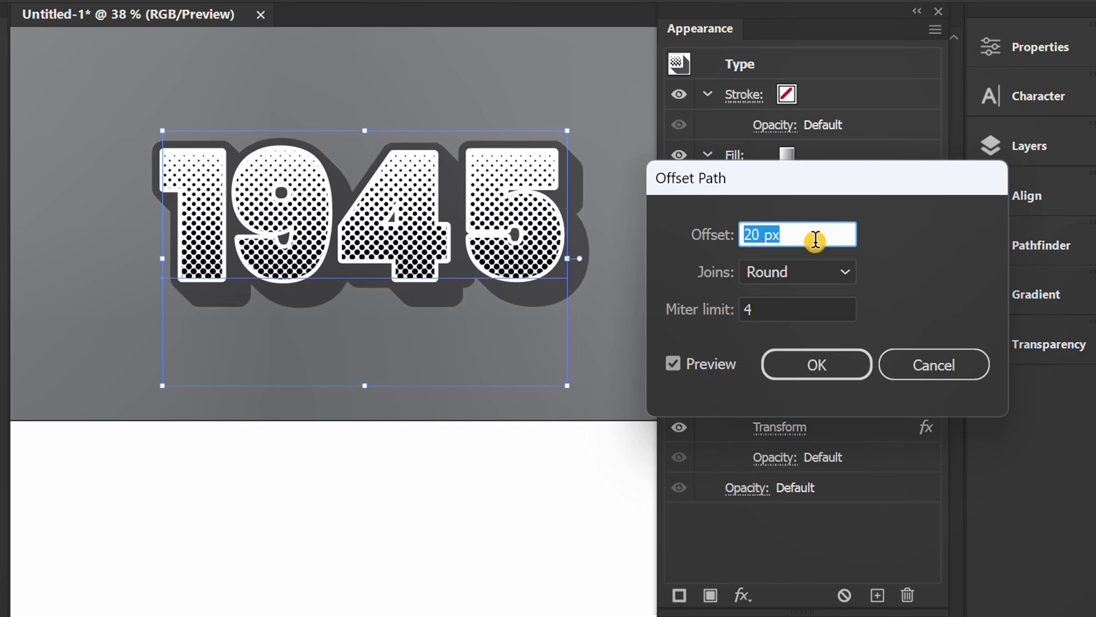
{"action": "left_click", "coordinate": [817, 360]}
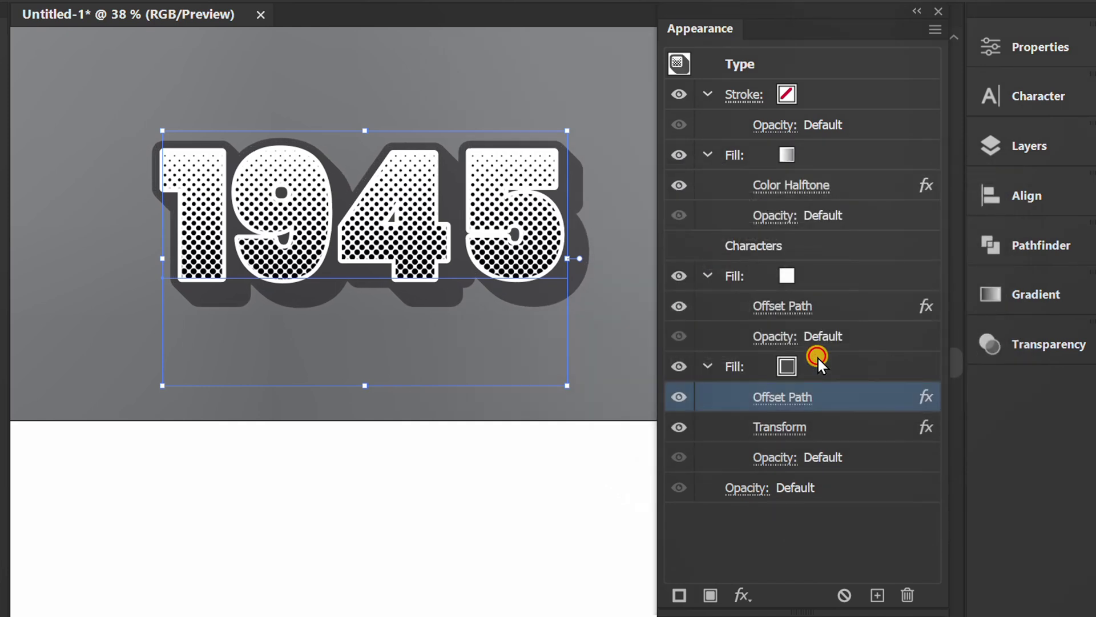
{"action": "left_click", "coordinate": [803, 532]}
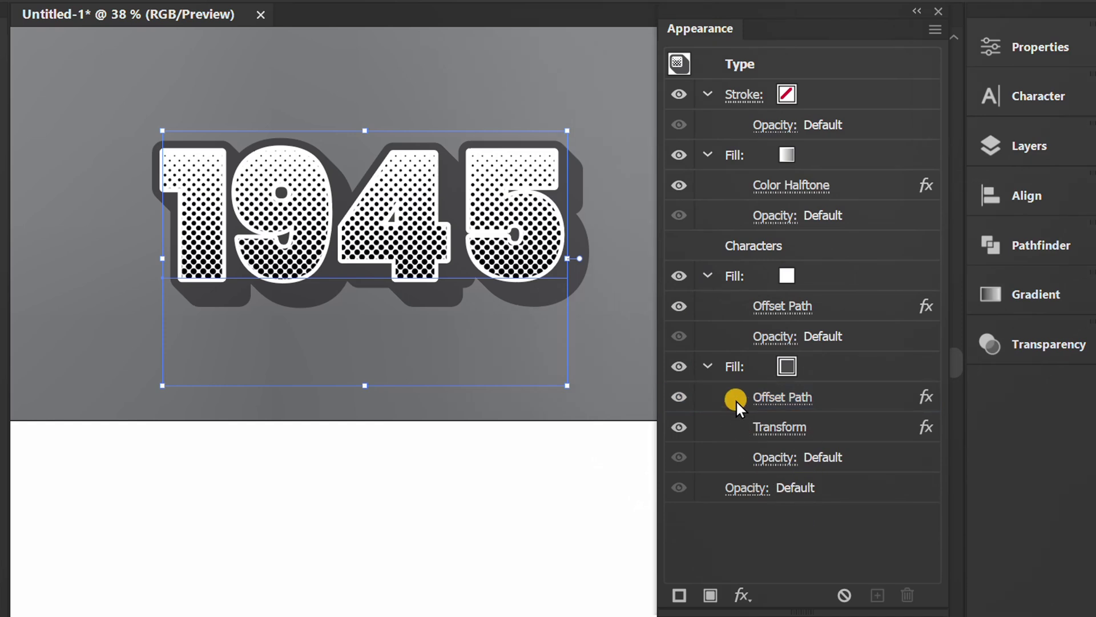
{"action": "left_click", "coordinate": [708, 366]}
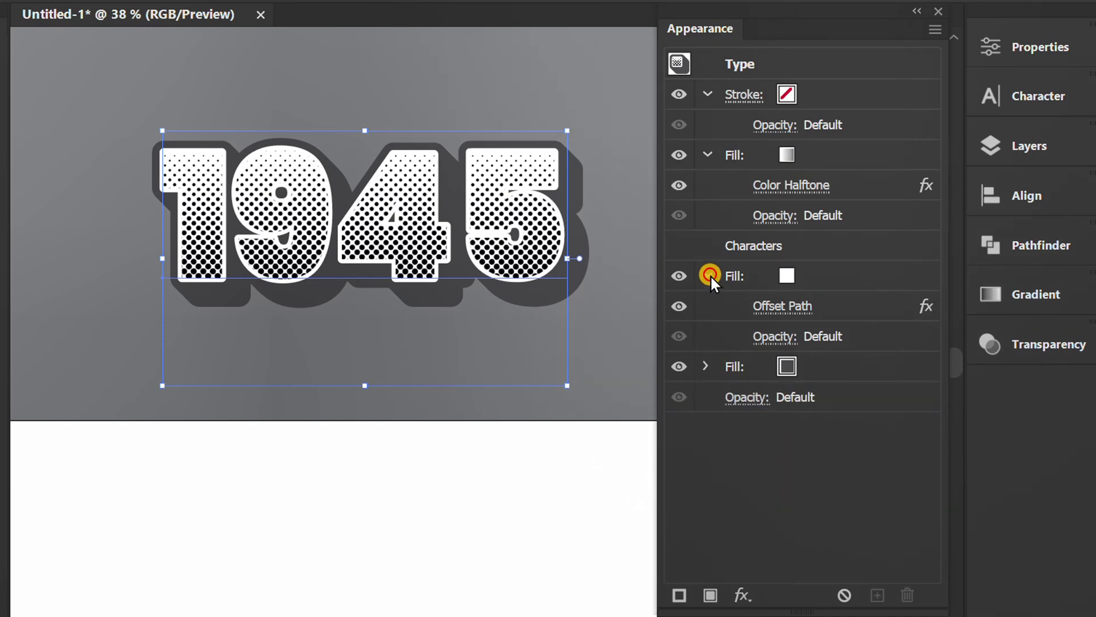
{"action": "left_click", "coordinate": [708, 275]}
Duplicate the dark shadow fill and make the copy white
{"action": "left_click", "coordinate": [705, 153]}
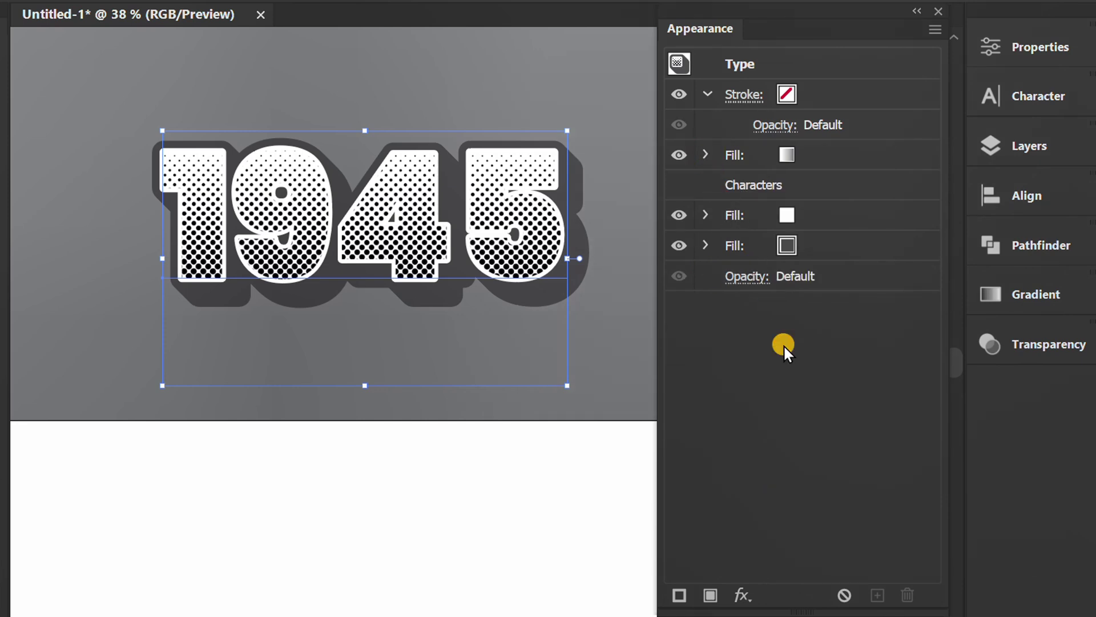
{"action": "left_click", "coordinate": [882, 247]}
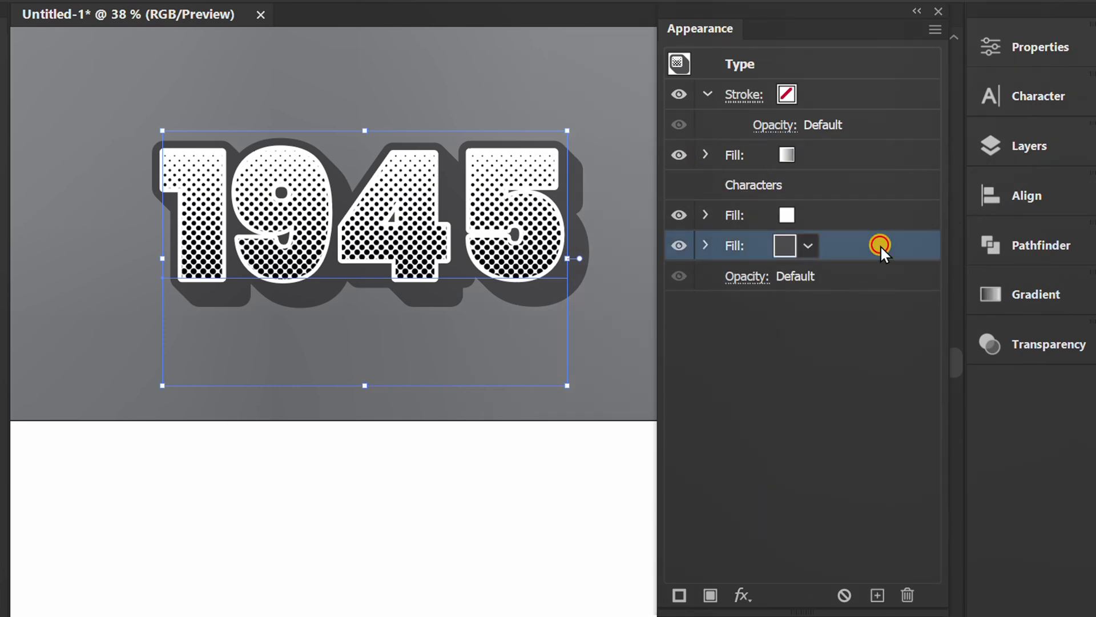
{"action": "left_click", "coordinate": [878, 594]}
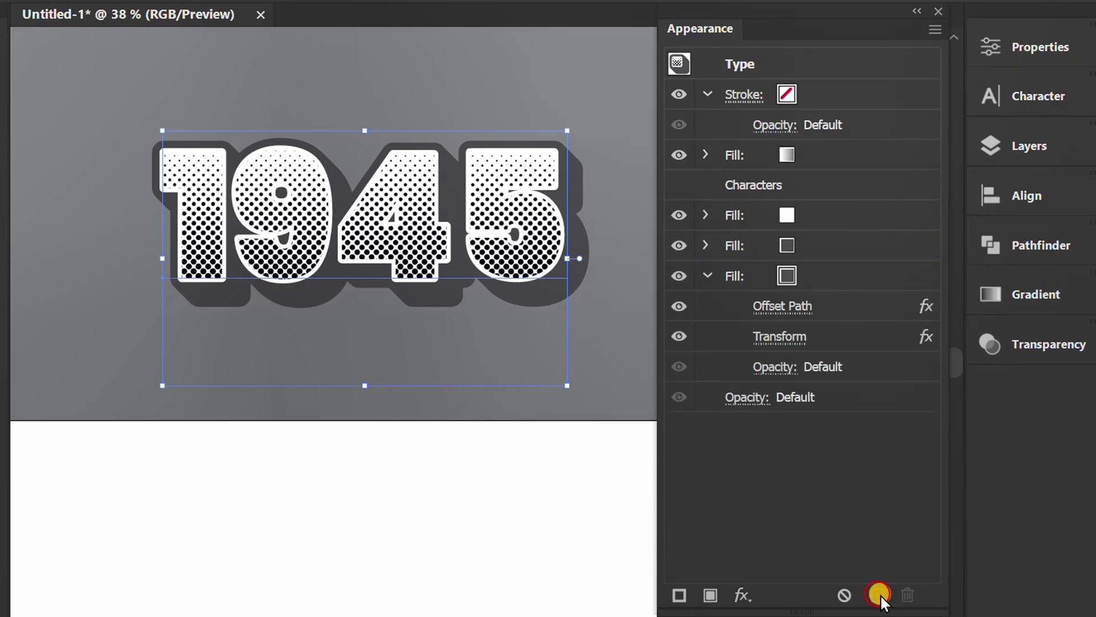
{"action": "left_click", "coordinate": [786, 278]}
{"action": "left_click", "coordinate": [808, 273]}
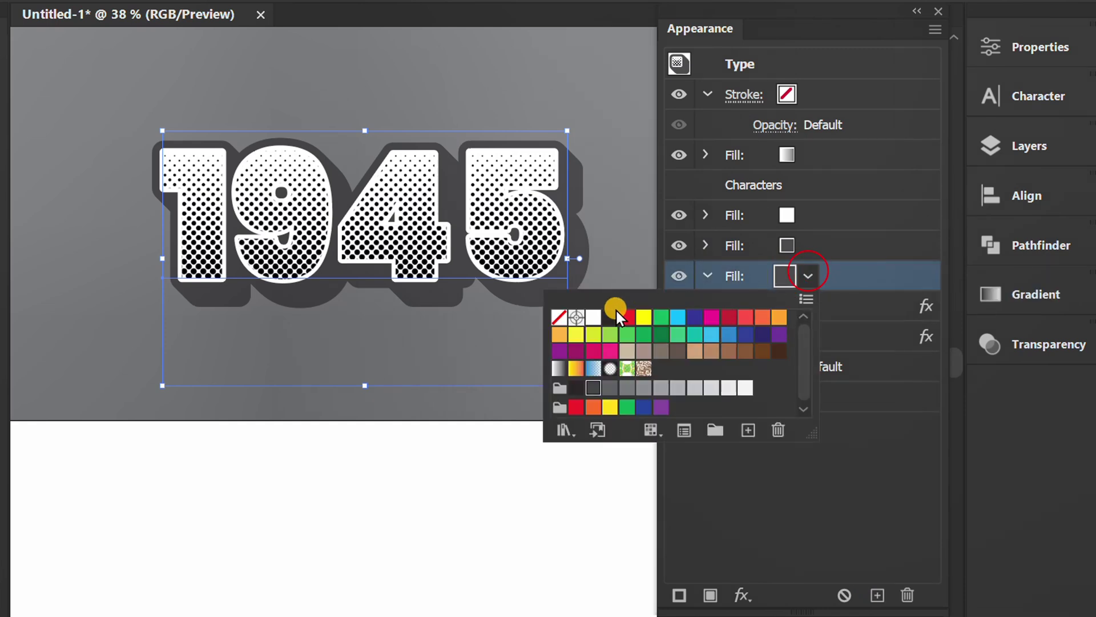
{"action": "left_click", "coordinate": [596, 320]}
{"action": "left_click", "coordinate": [773, 482]}
Increase the white copy's Offset Path to 26 px
{"action": "left_click", "coordinate": [782, 311]}
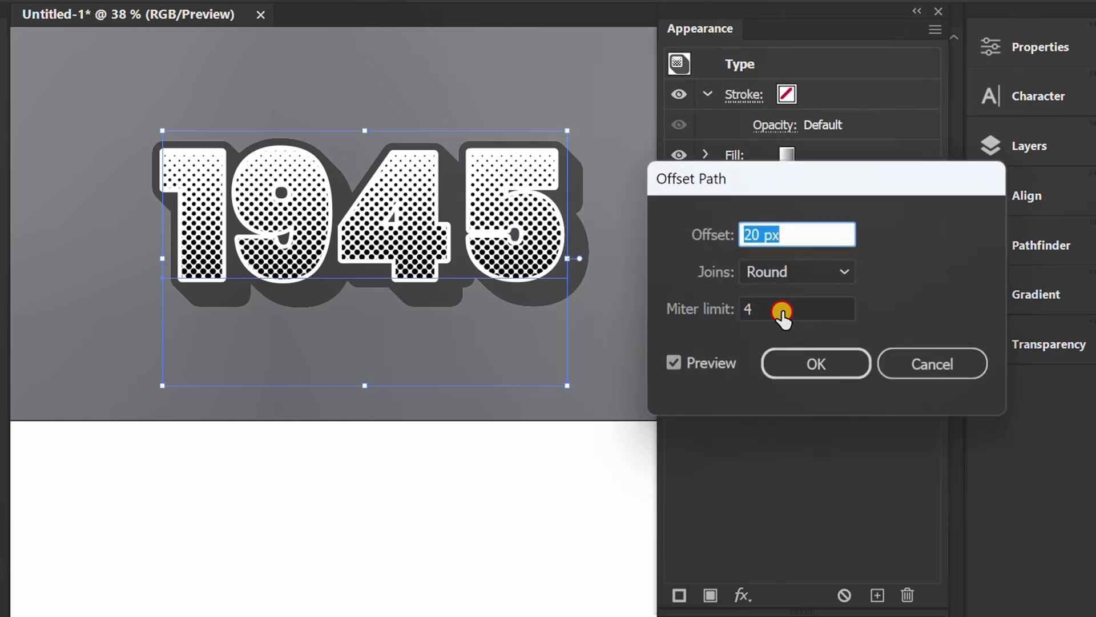
{"action": "left_click", "coordinate": [814, 234]}
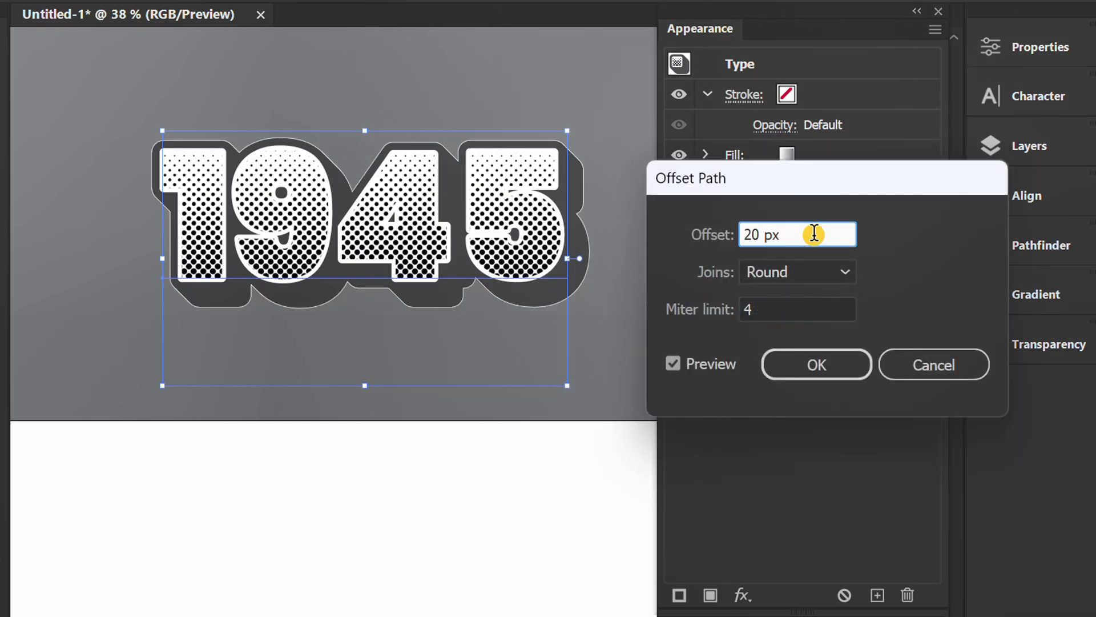
{"action": "key", "text": "Up"}
{"action": "key", "text": "Up"}
{"action": "key", "text": "Up"}
{"action": "key", "text": "Up"}
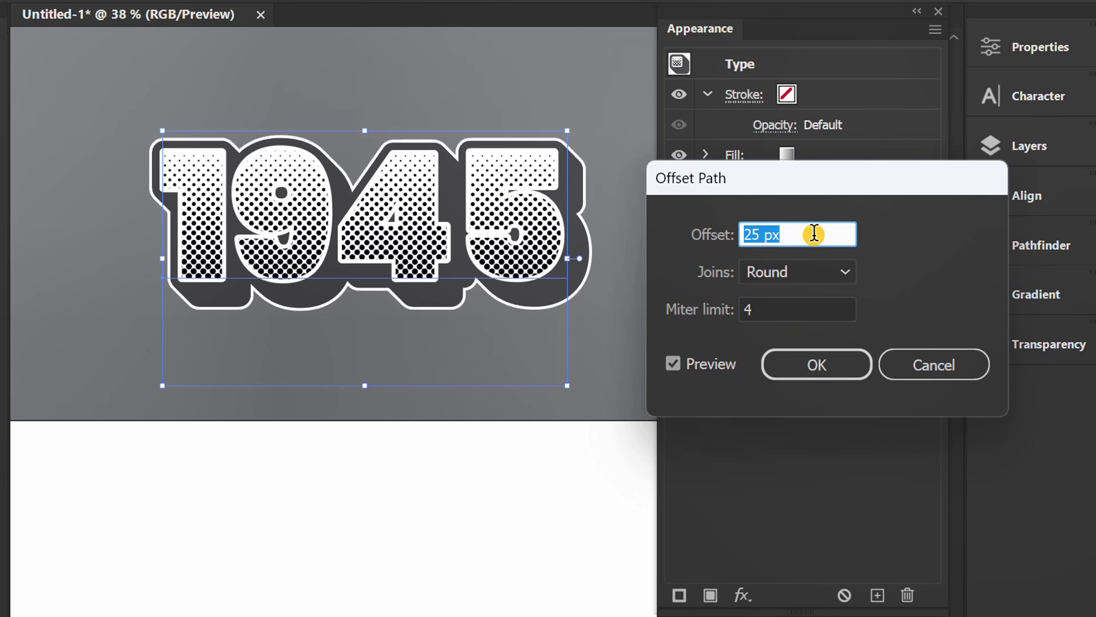
{"action": "key", "text": "Up"}
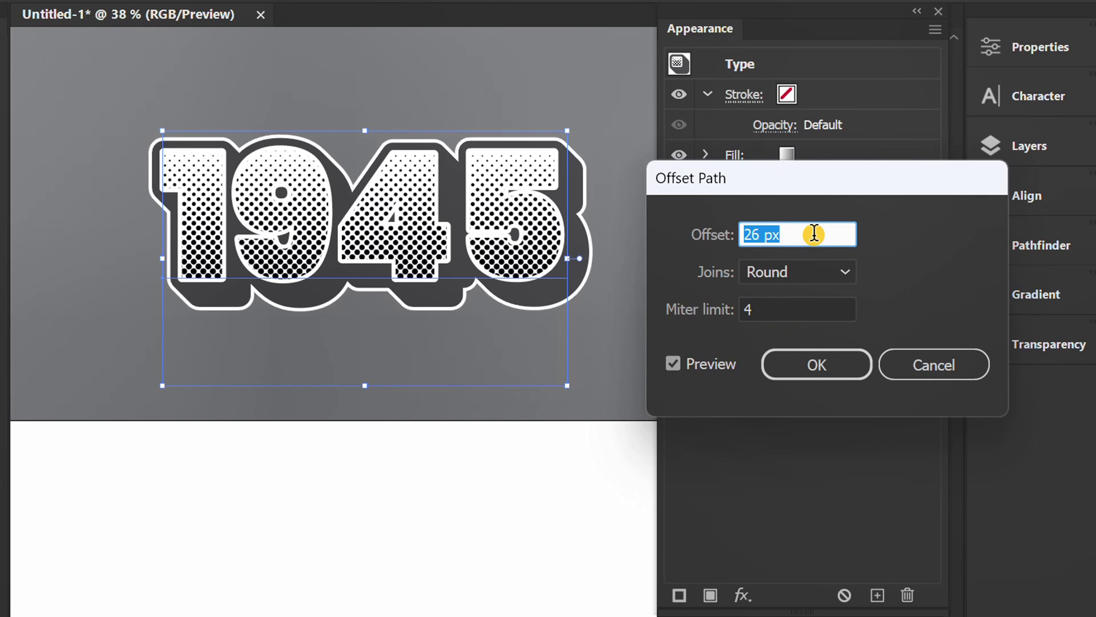
{"action": "left_click", "coordinate": [803, 372]}
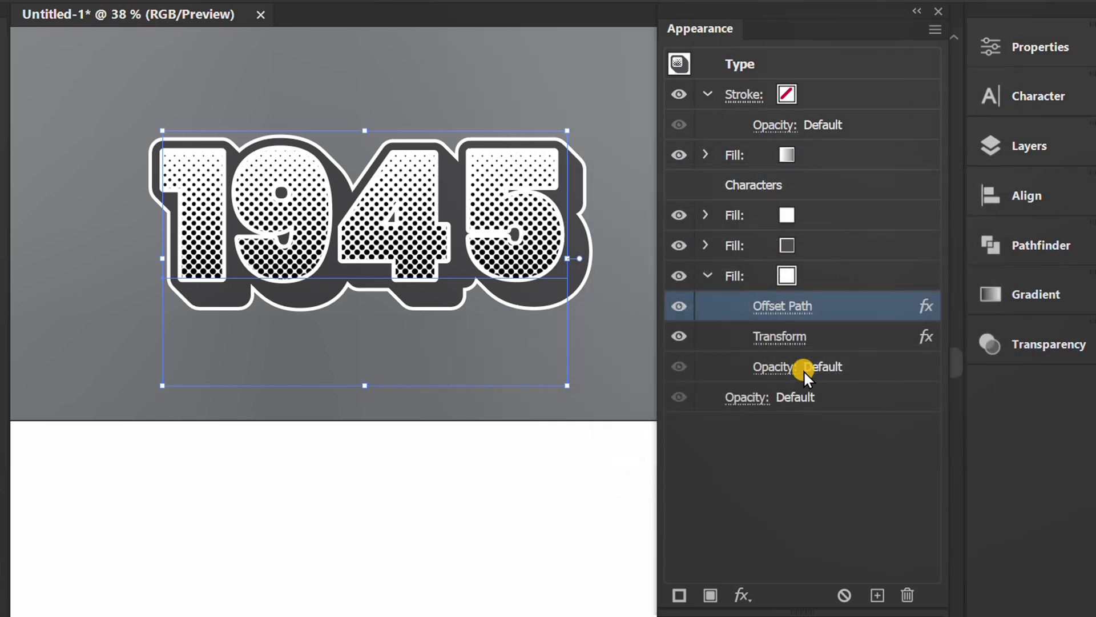
Add a Multiply Drop Shadow (75% opacity, 7 px offsets, 5 px blur) to the white rim fill
{"action": "left_click", "coordinate": [743, 596]}
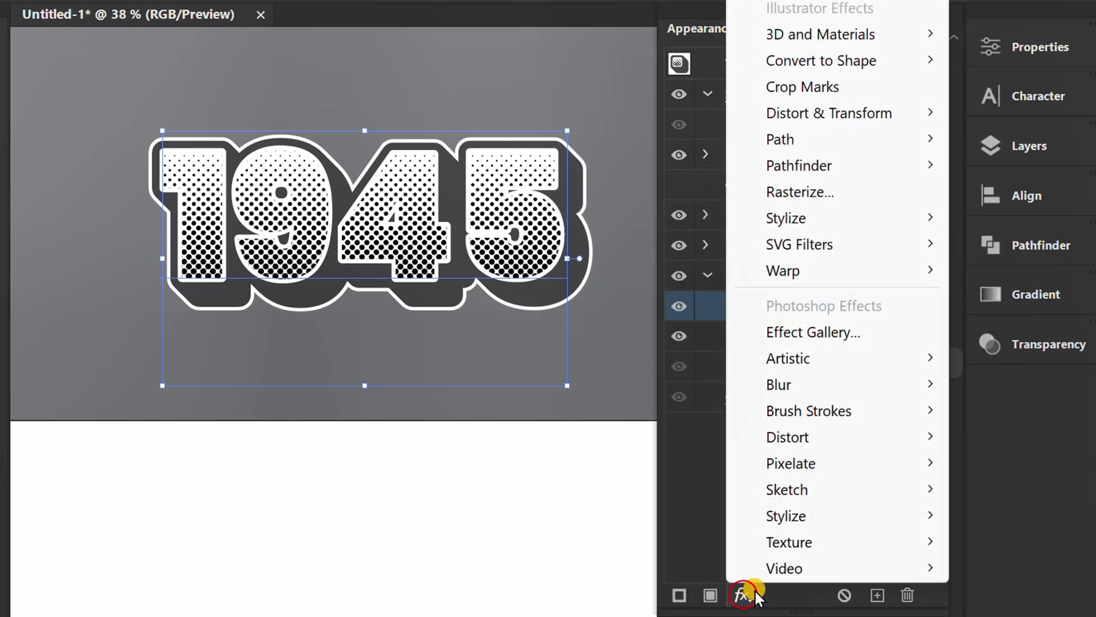
{"action": "mouse_move", "coordinate": [814, 225]}
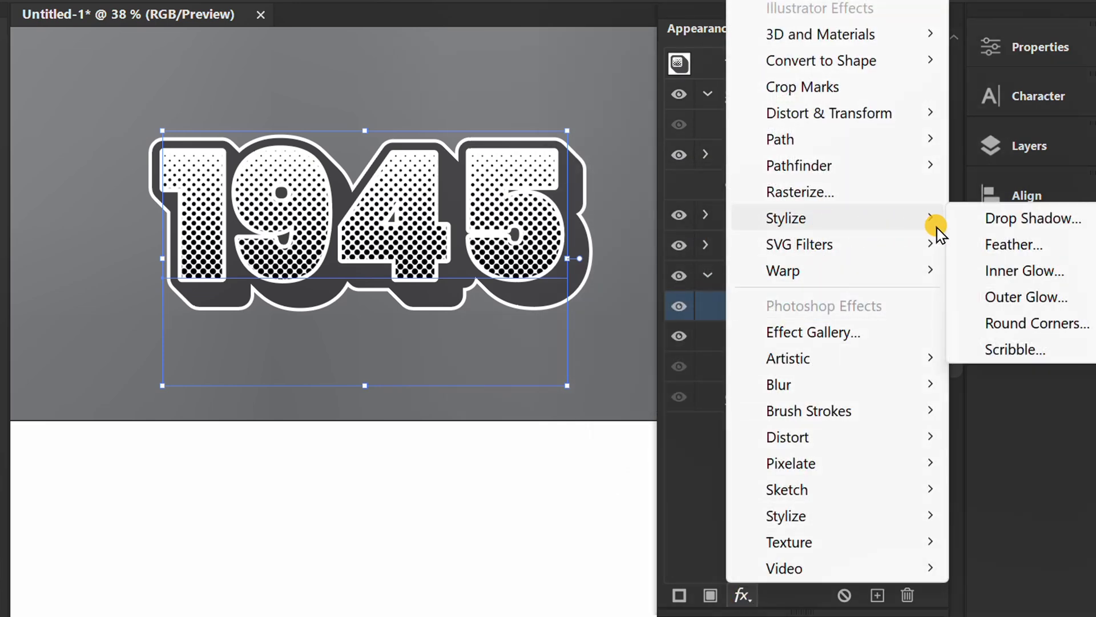
{"action": "left_click", "coordinate": [1055, 218]}
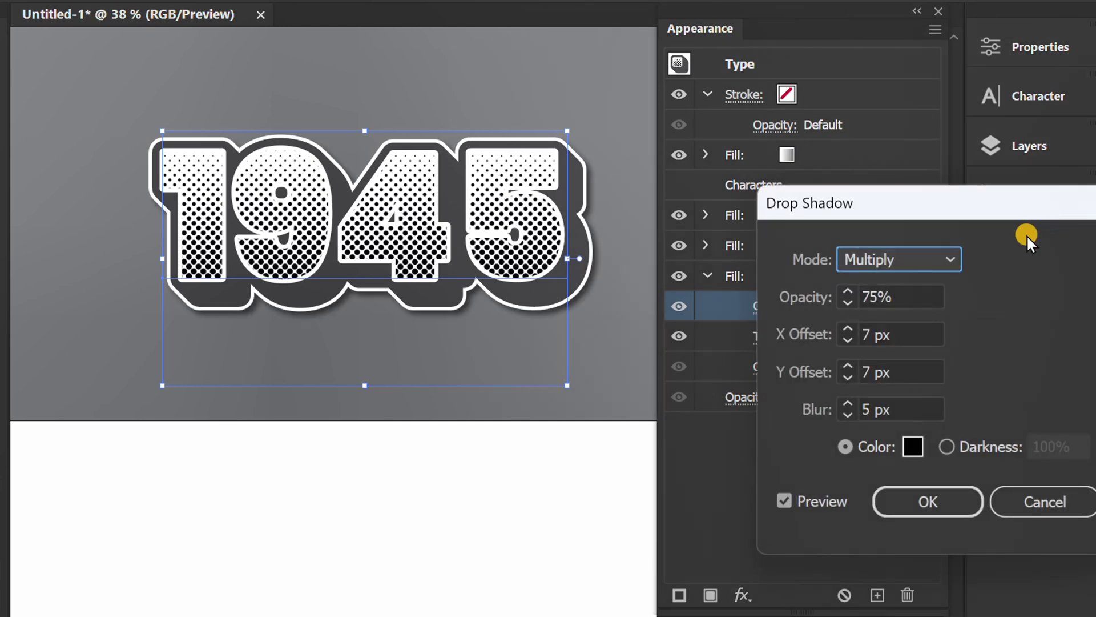
{"action": "left_click_drag", "start_coordinate": [937, 225], "coordinate": [790, 112]}
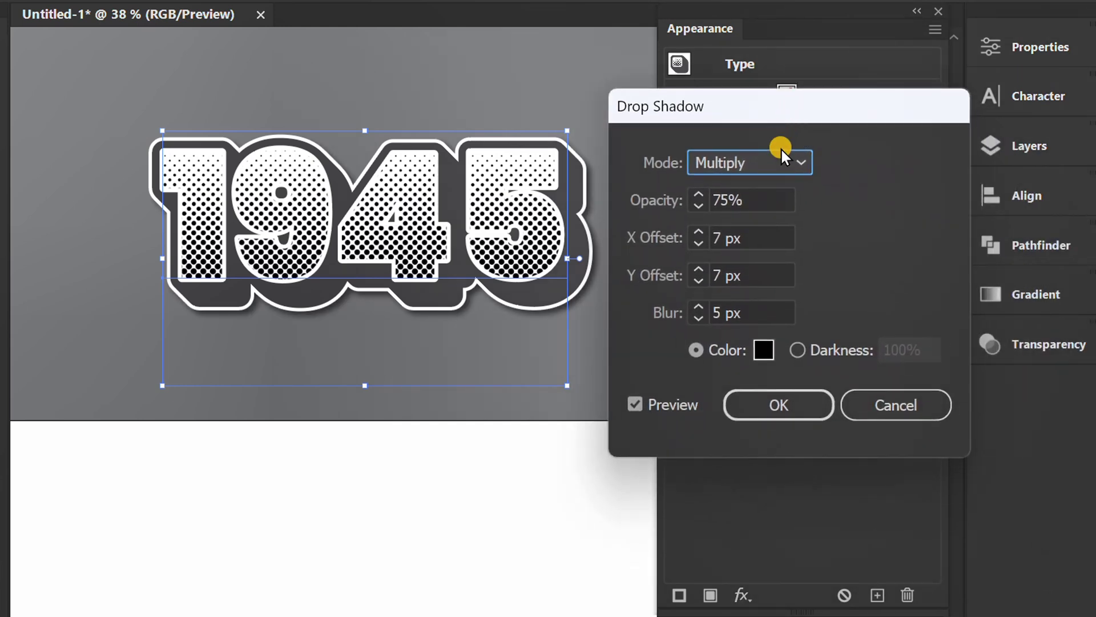
{"action": "left_click", "coordinate": [757, 200]}
{"action": "left_click", "coordinate": [758, 237]}
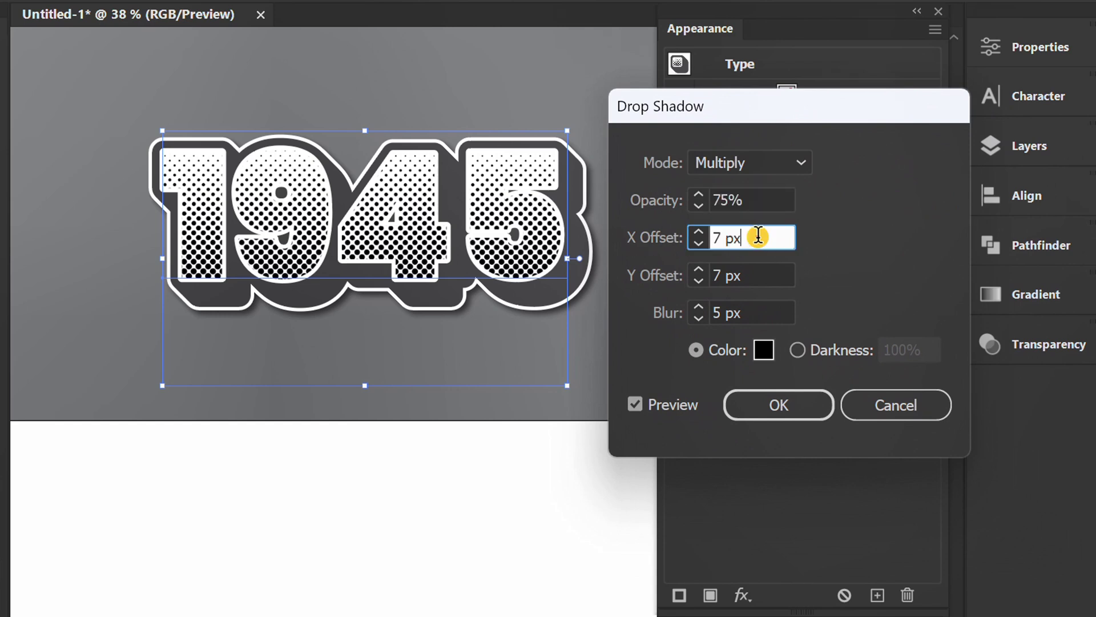
{"action": "left_click", "coordinate": [756, 269]}
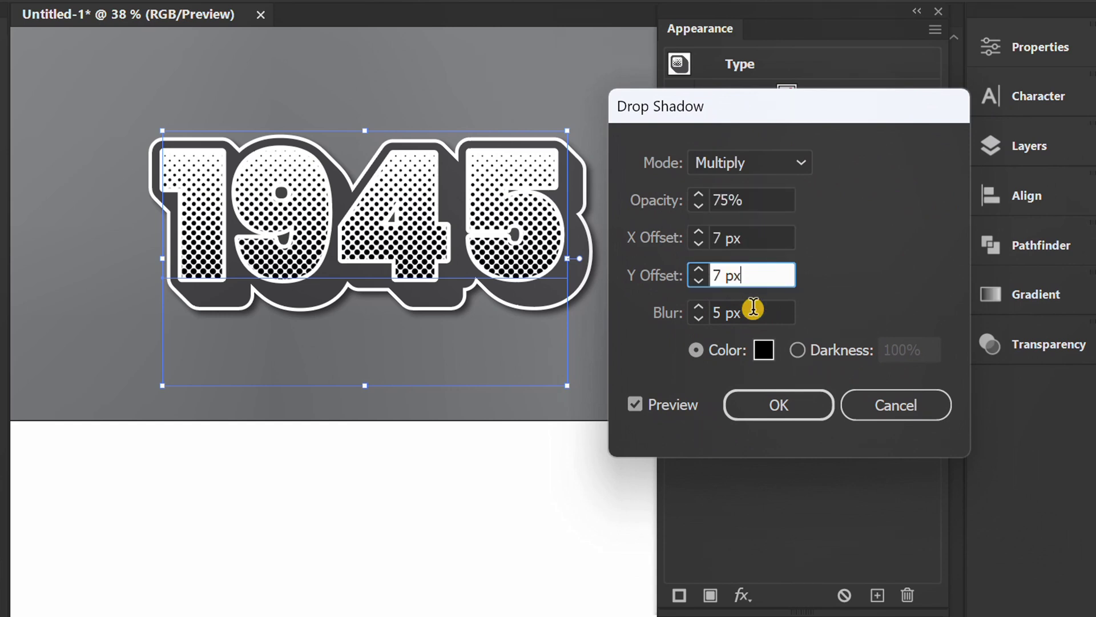
{"action": "left_click", "coordinate": [786, 406]}
{"action": "left_click", "coordinate": [794, 499]}
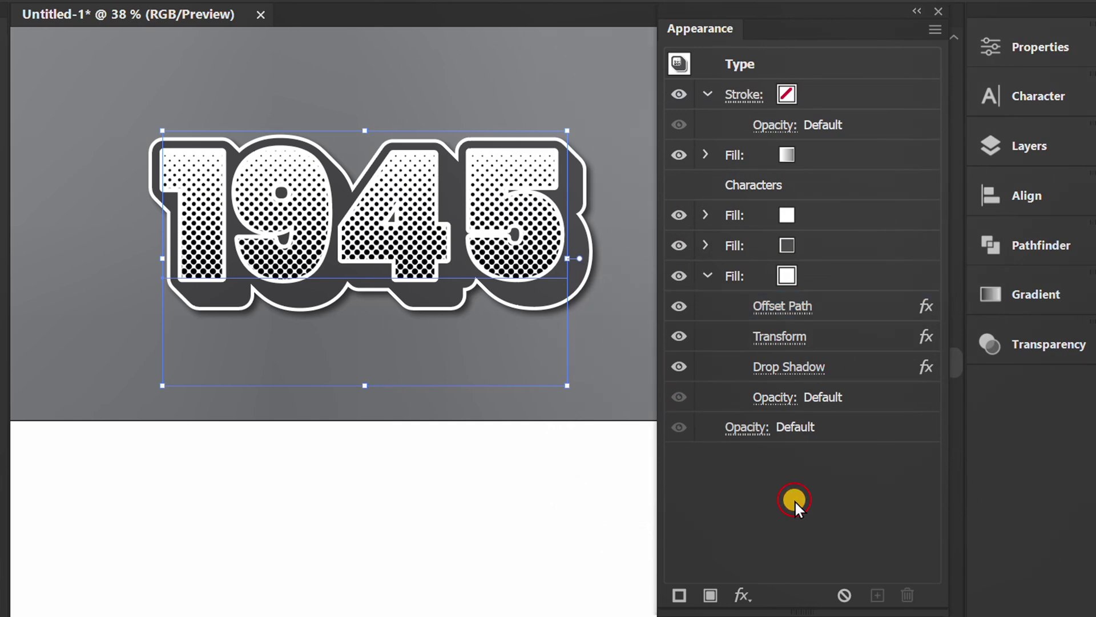
Replace the digits '45' with '50' so the lettering reads 1950, then deselect
{"action": "double_click", "coordinate": [400, 222]}
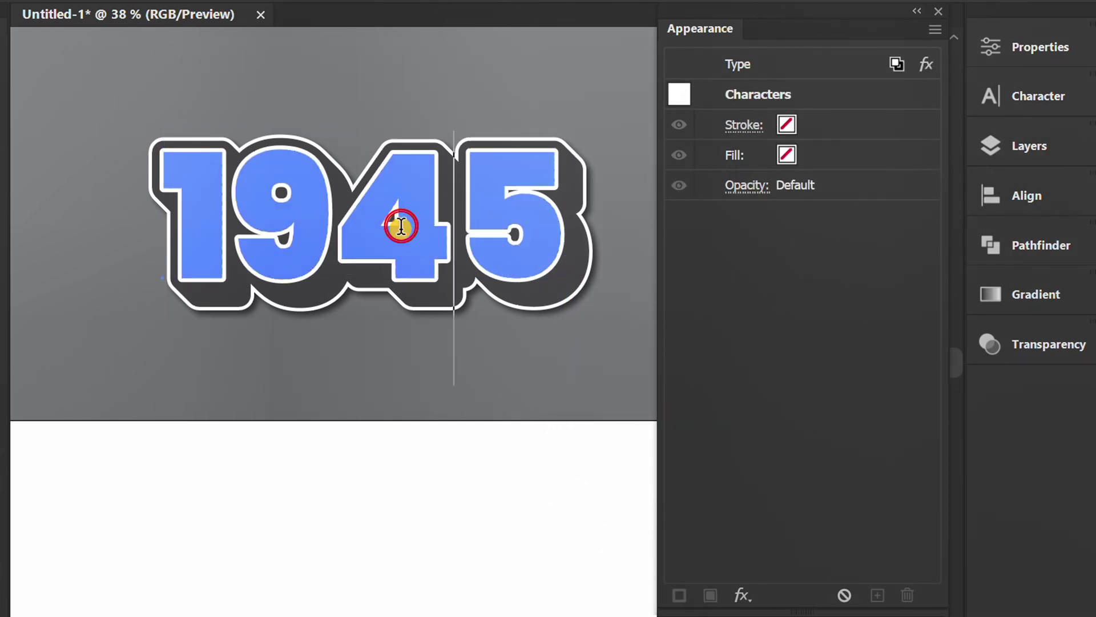
{"action": "left_click_drag", "start_coordinate": [568, 233], "coordinate": [367, 238]}
{"action": "type", "text": "50"}
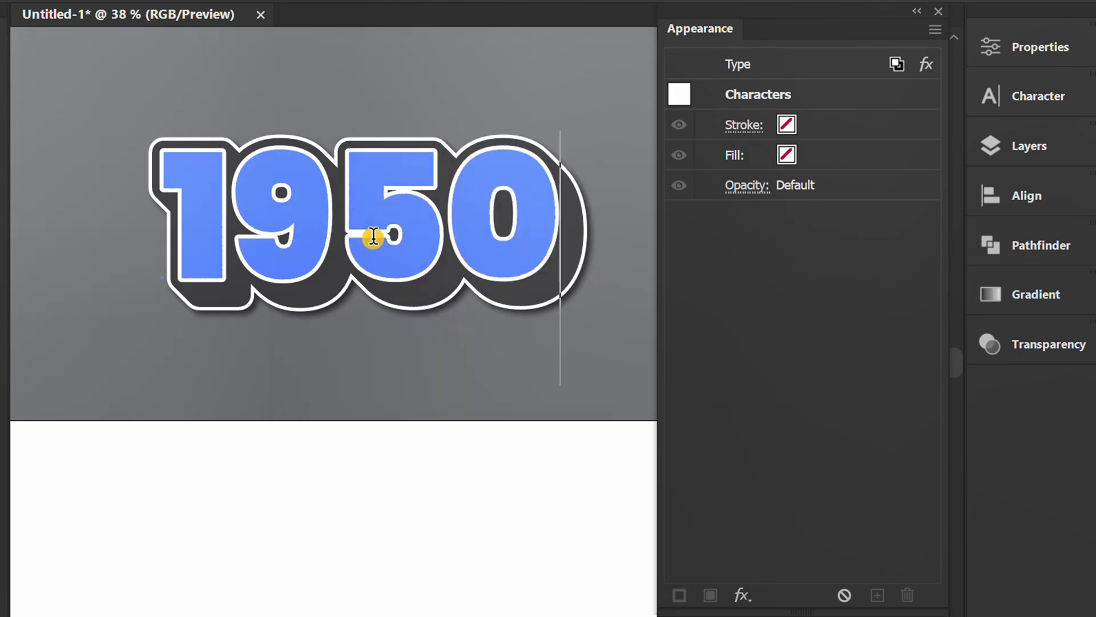
{"action": "key", "text": "Escape"}
{"action": "left_click", "coordinate": [365, 471]}
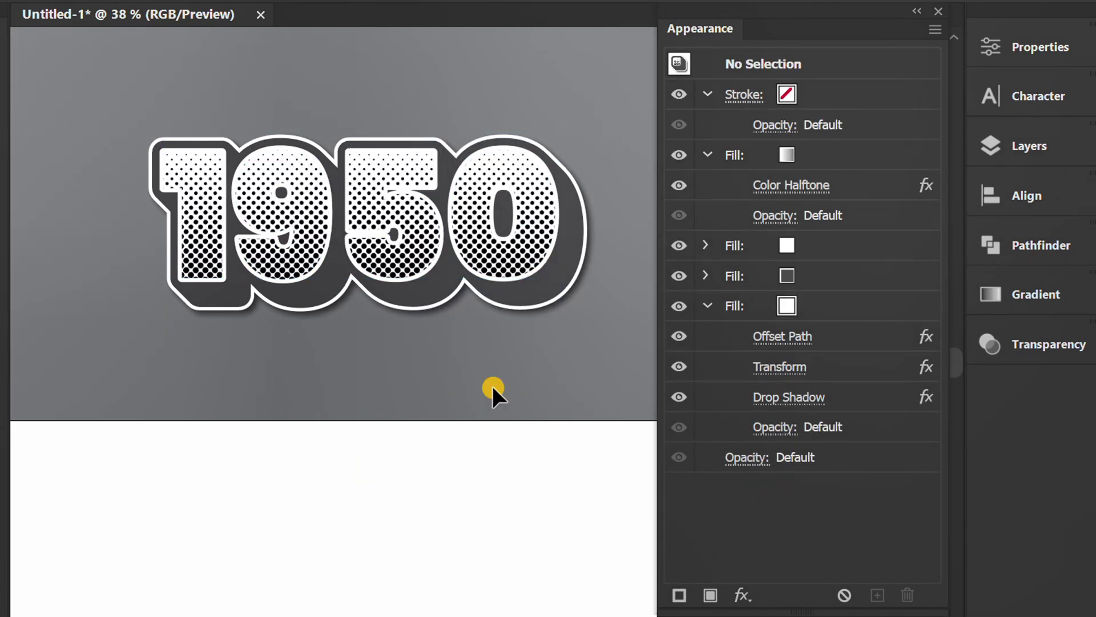
Dock the Appearance panel into the panel stack and bring the full artboard into view
{"action": "left_click_drag", "start_coordinate": [818, 18], "coordinate": [970, 389]}
{"action": "key", "text": "space"}
{"action": "left_click_drag", "start_coordinate": [531, 348], "coordinate": [648, 452]}
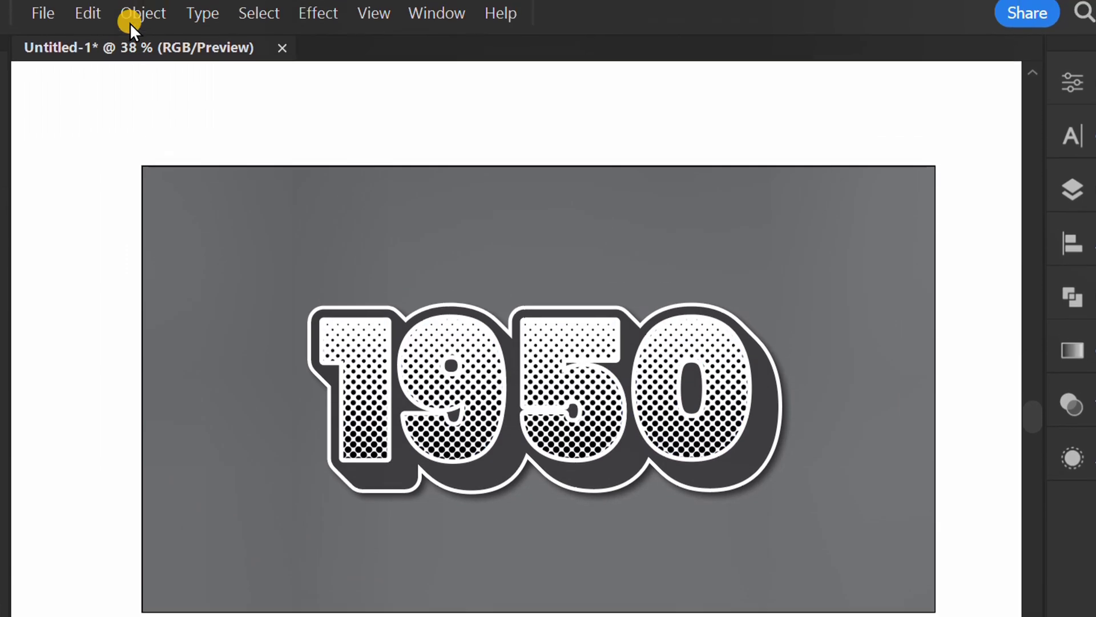
Unlock all objects and group the gray background rectangle with the 1950 text, then deselect
{"action": "left_click", "coordinate": [130, 24]}
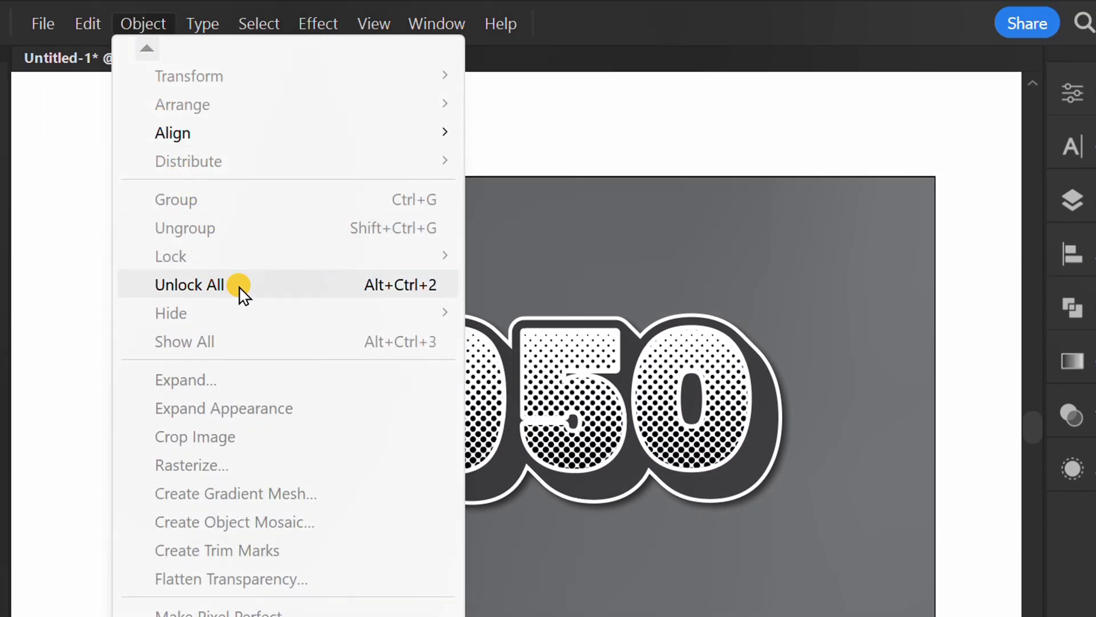
{"action": "left_click", "coordinate": [239, 286]}
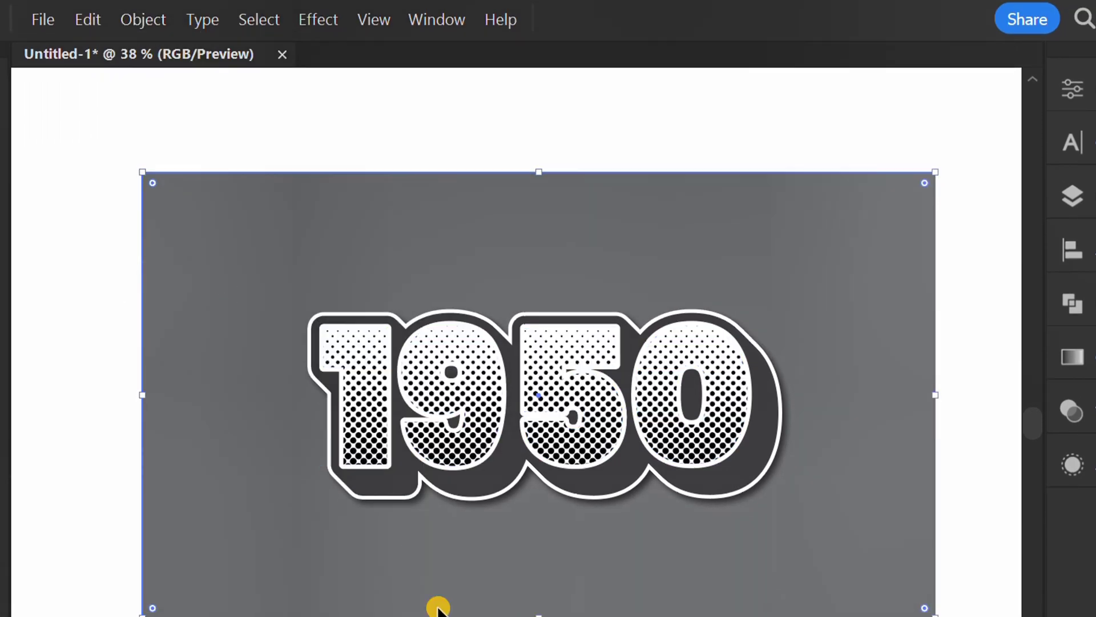
{"action": "left_click", "coordinate": [451, 612]}
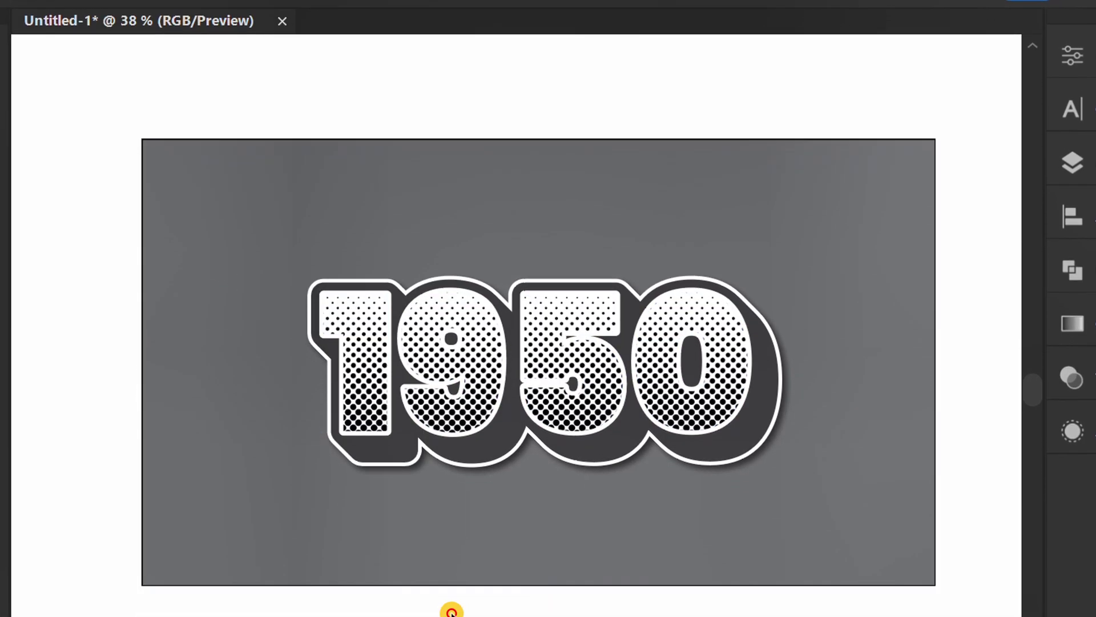
{"action": "left_click_drag", "start_coordinate": [744, 86], "coordinate": [530, 362]}
{"action": "right_click", "coordinate": [353, 165]}
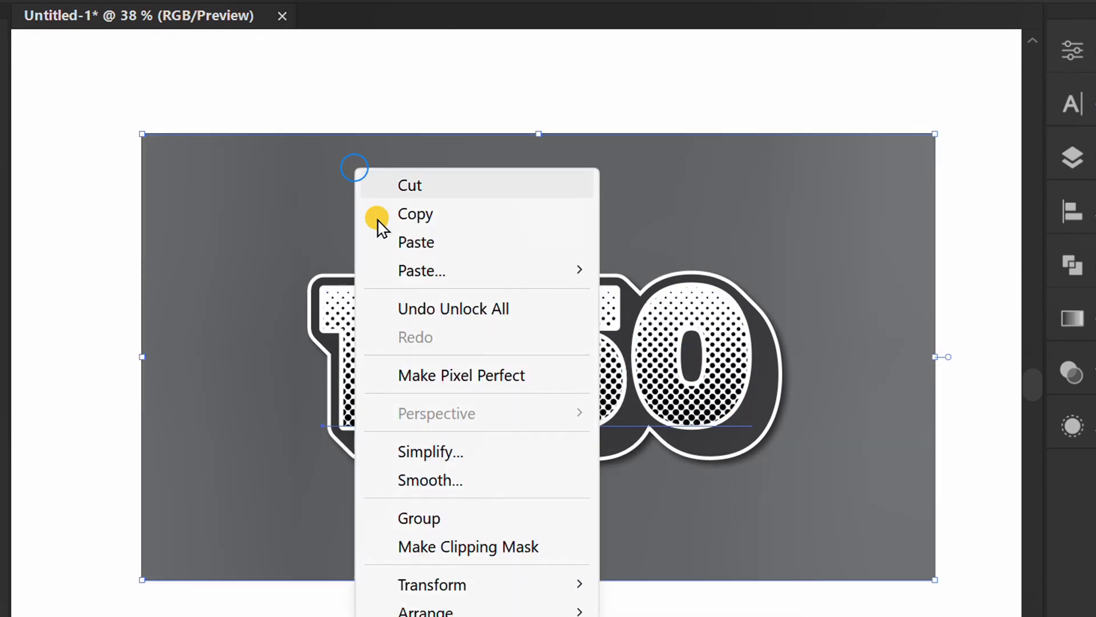
{"action": "left_click", "coordinate": [462, 518]}
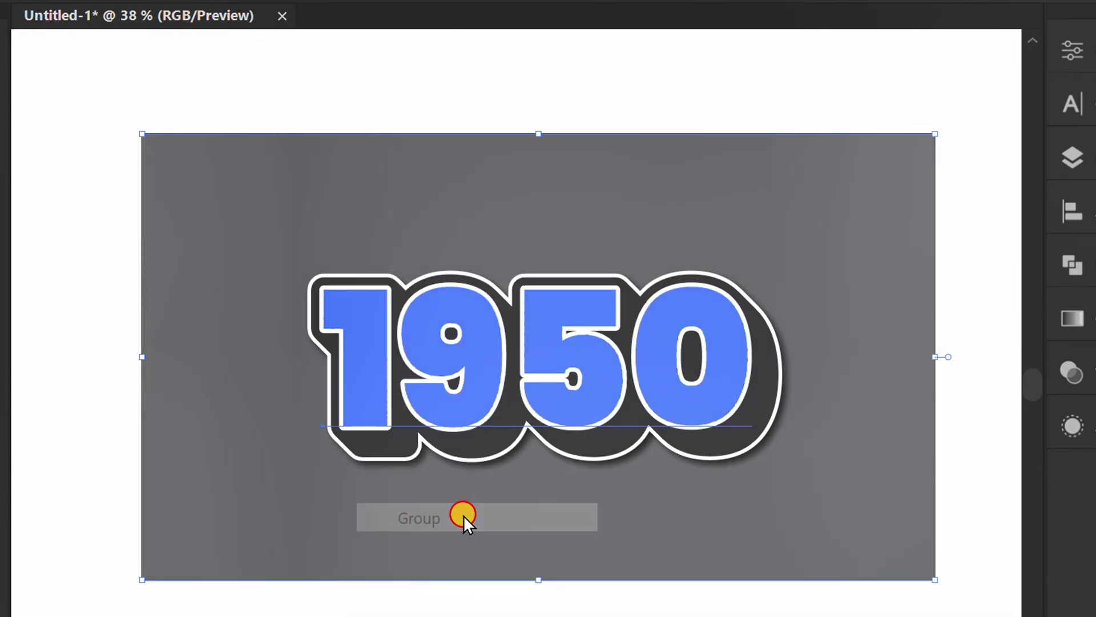
{"action": "key", "text": "ctrl+shift+a"}
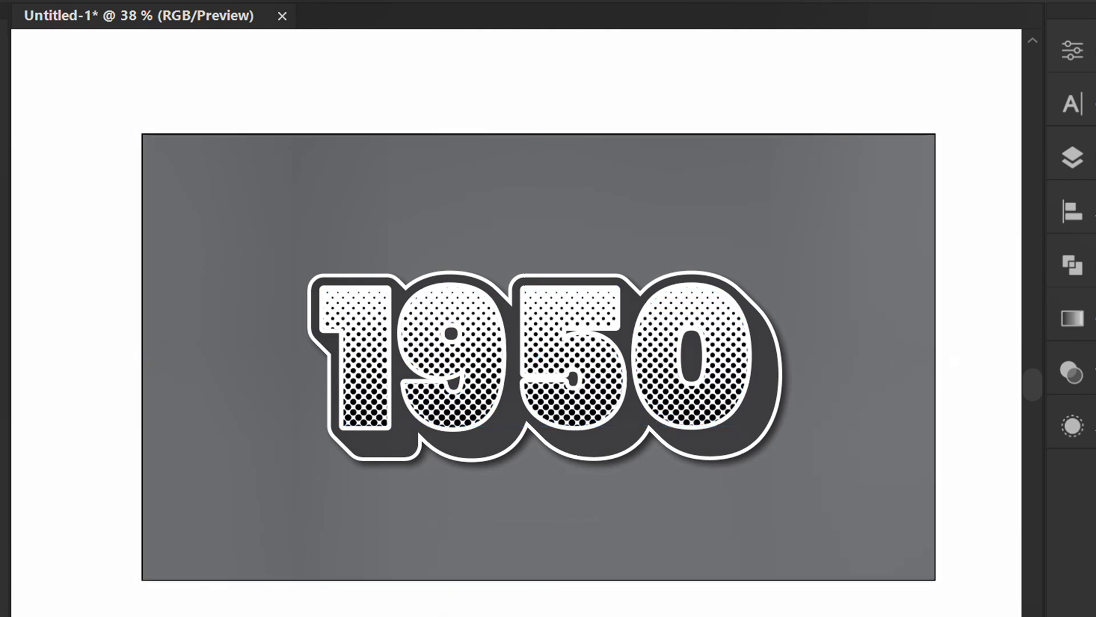
Place the crumpled-paper texture image across the whole artboard
{"action": "key", "text": "ctrl+shift+p"}
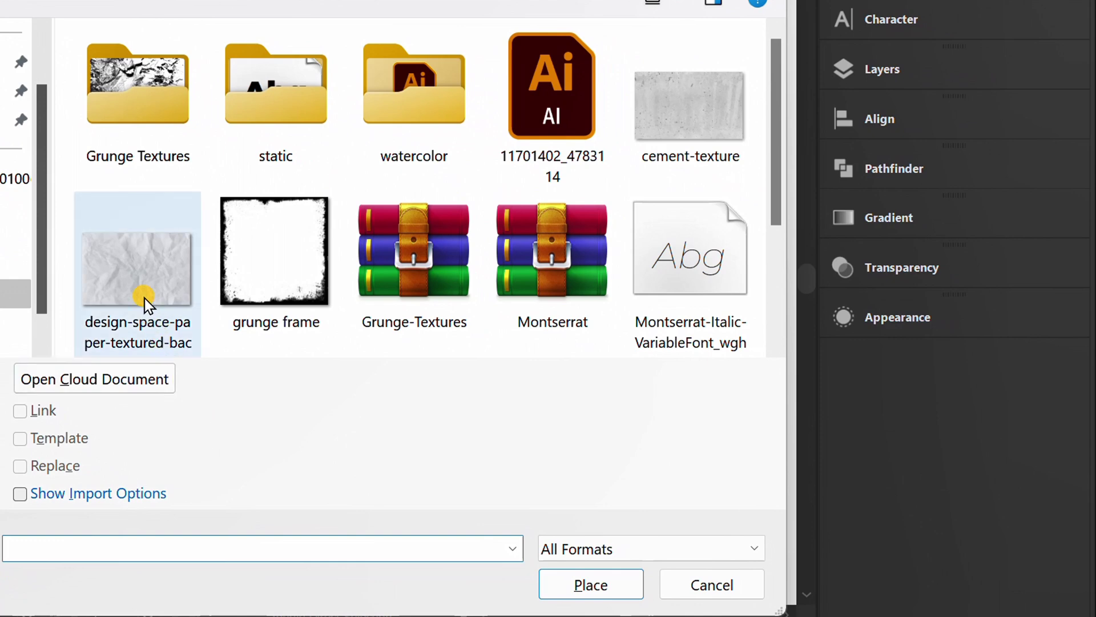
{"action": "left_click", "coordinate": [304, 373]}
{"action": "left_click", "coordinate": [600, 588]}
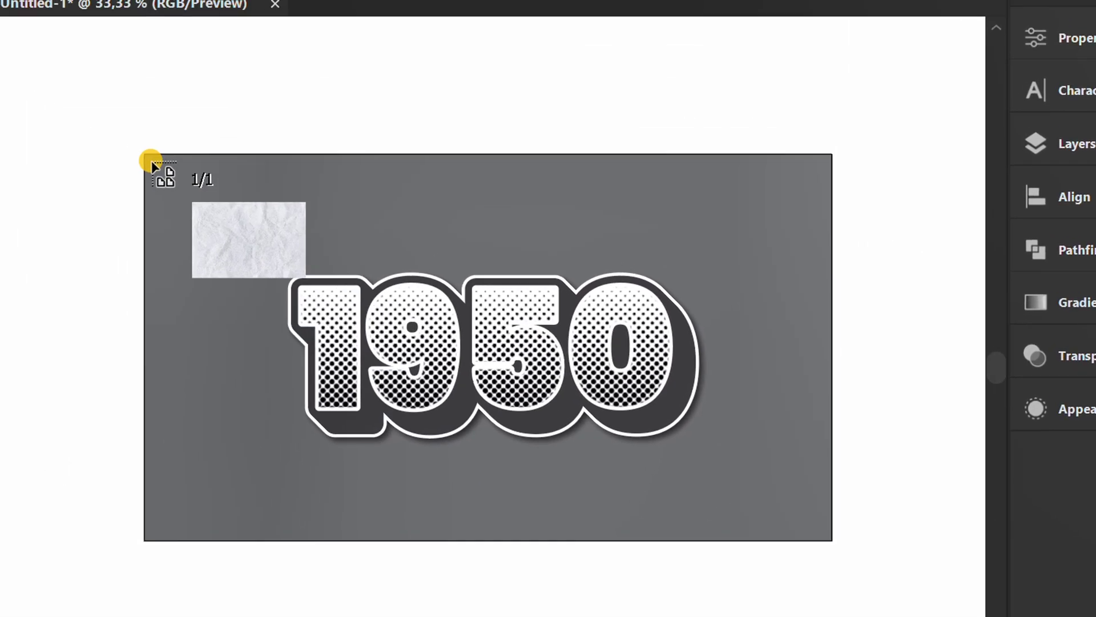
{"action": "left_click_drag", "start_coordinate": [129, 139], "coordinate": [873, 616]}
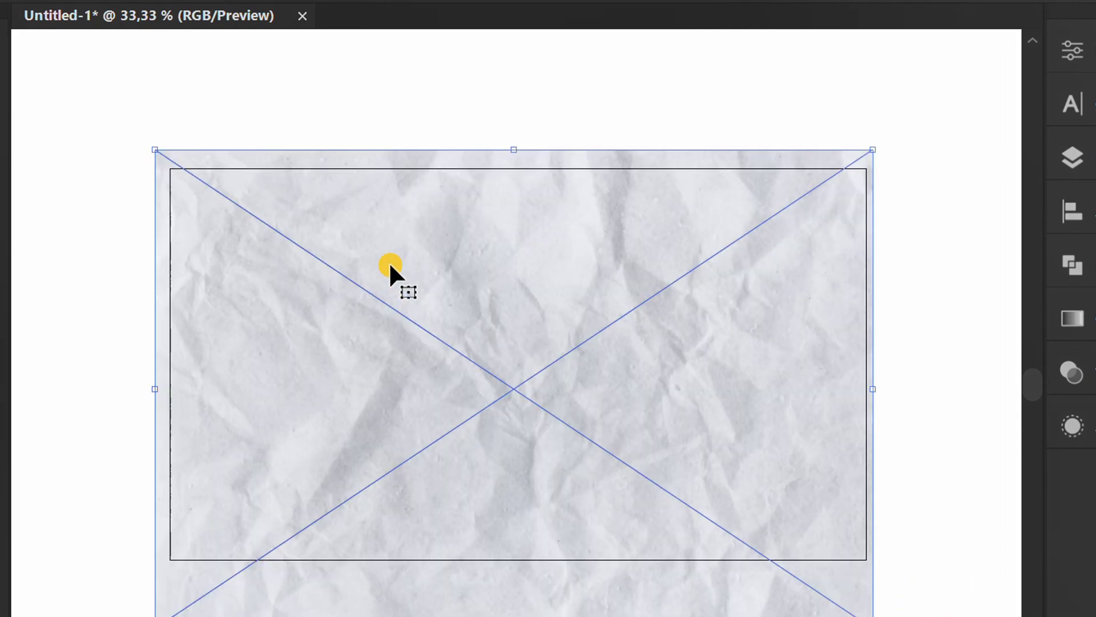
Copy the paper texture and move it off the artboard, above the 1950 artwork
{"action": "key", "text": "ctrl+c"}
{"action": "scroll", "coordinate": [399, 371], "scroll_direction": "down", "scroll_amount": 3}
{"action": "left_click_drag", "start_coordinate": [423, 374], "coordinate": [537, 169]}
{"action": "scroll", "coordinate": [423, 365], "scroll_direction": "up", "scroll_amount": 3}
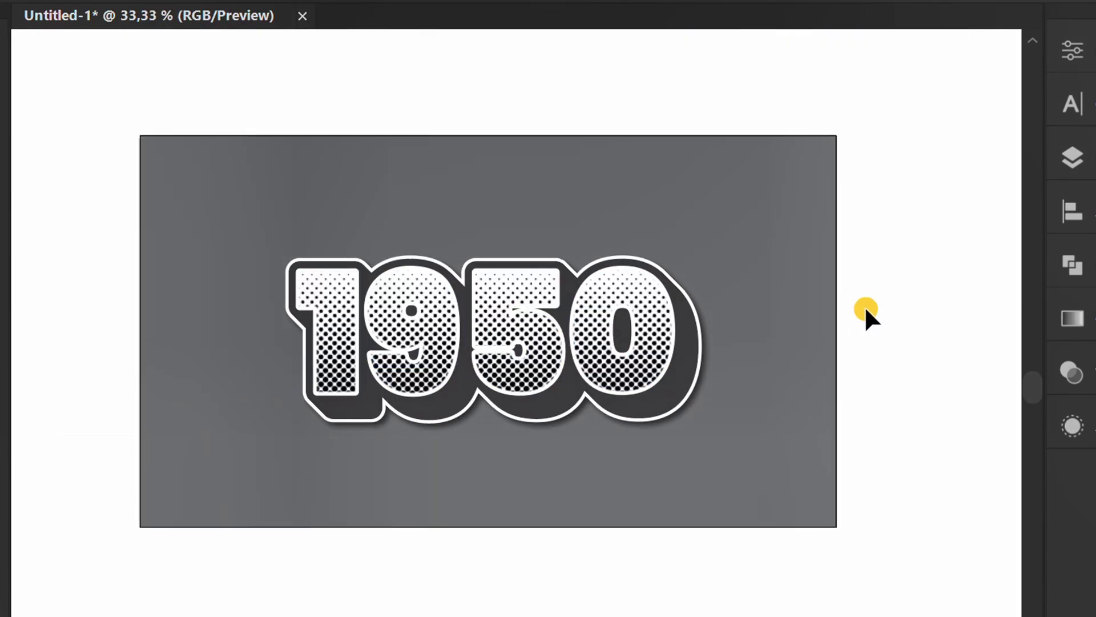
Float the Transparency panel, add an opacity mask to the grouped 1950 artwork, and edit the mask
{"action": "left_click", "coordinate": [1014, 372]}
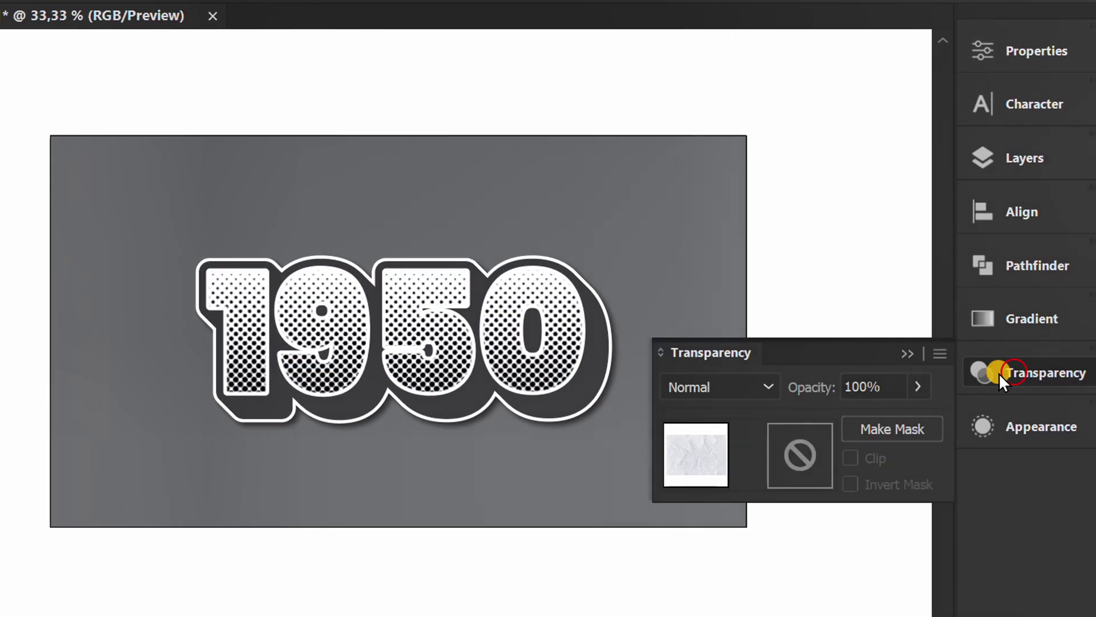
{"action": "left_click_drag", "start_coordinate": [829, 344], "coordinate": [766, 80]}
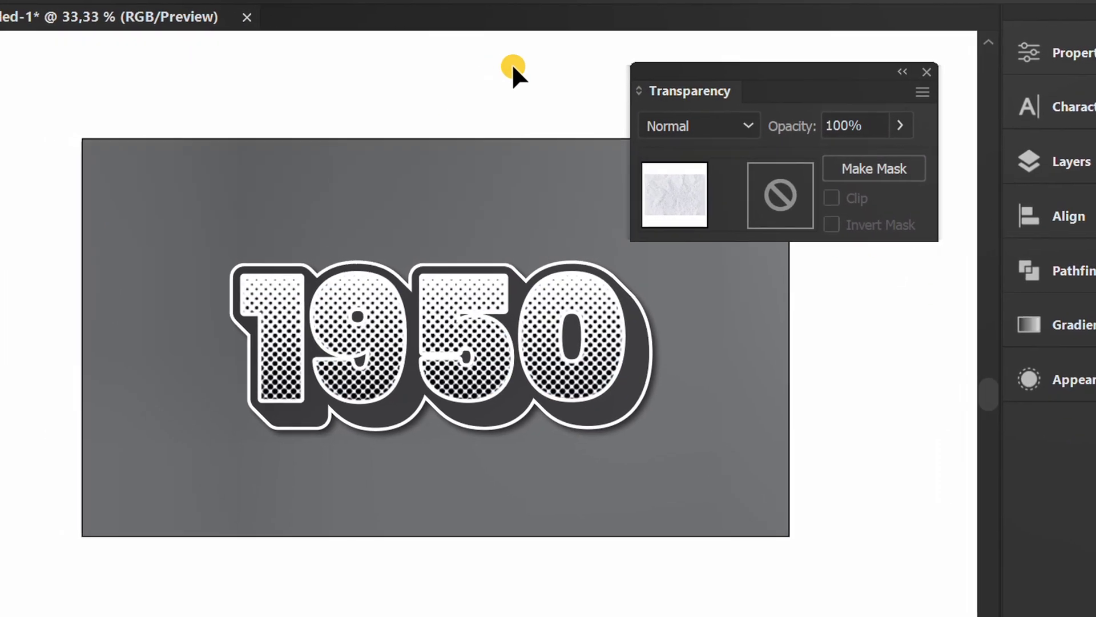
{"action": "left_click", "coordinate": [464, 330]}
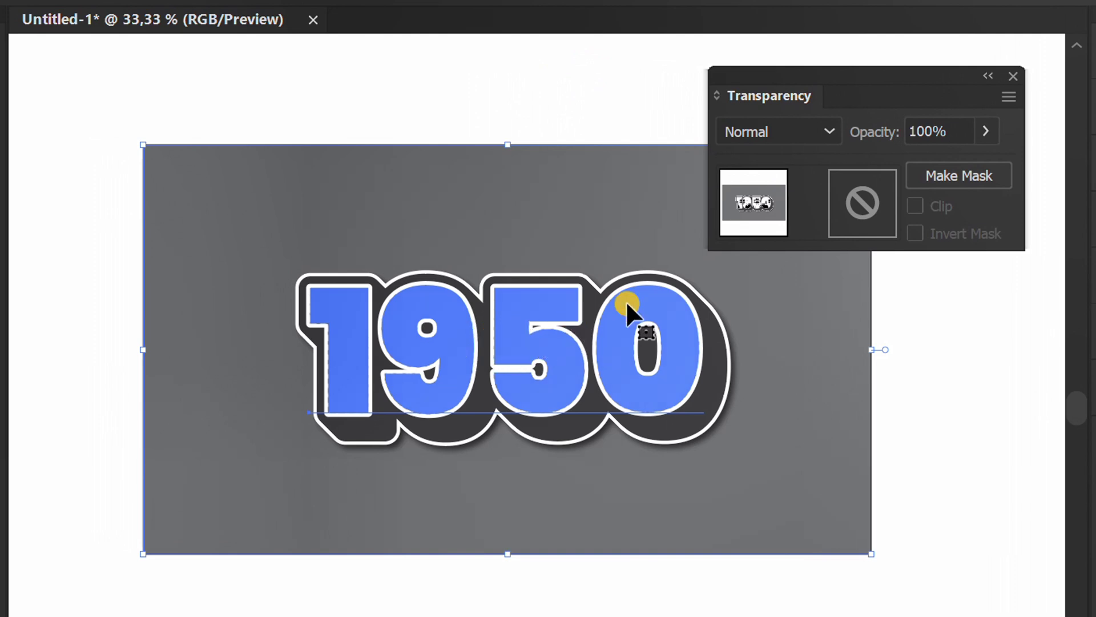
{"action": "left_click", "coordinate": [955, 172]}
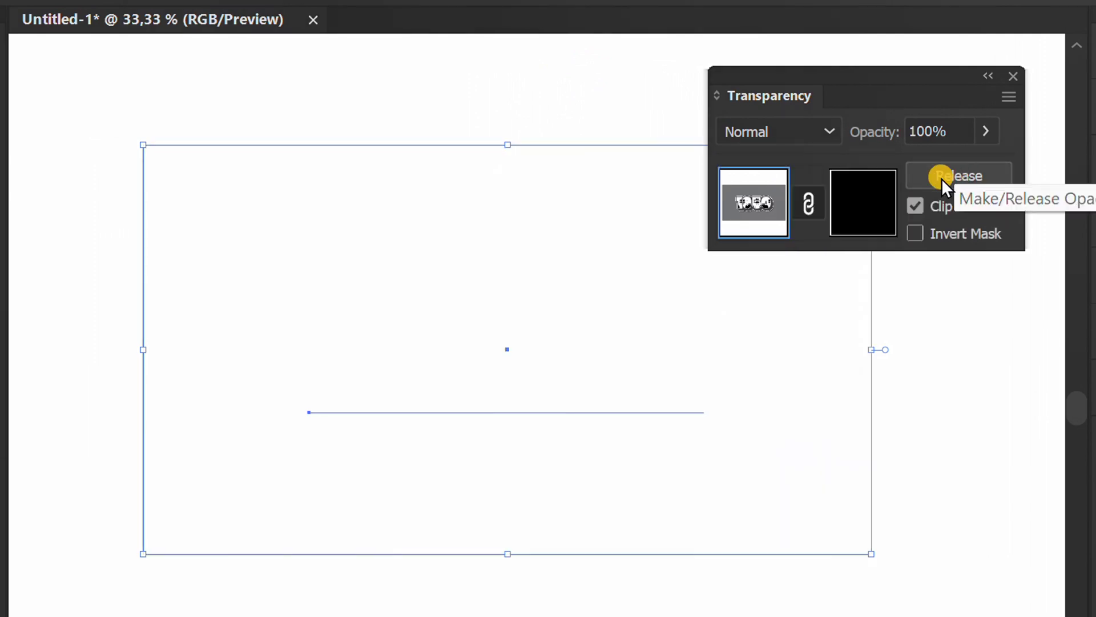
{"action": "left_click", "coordinate": [853, 195]}
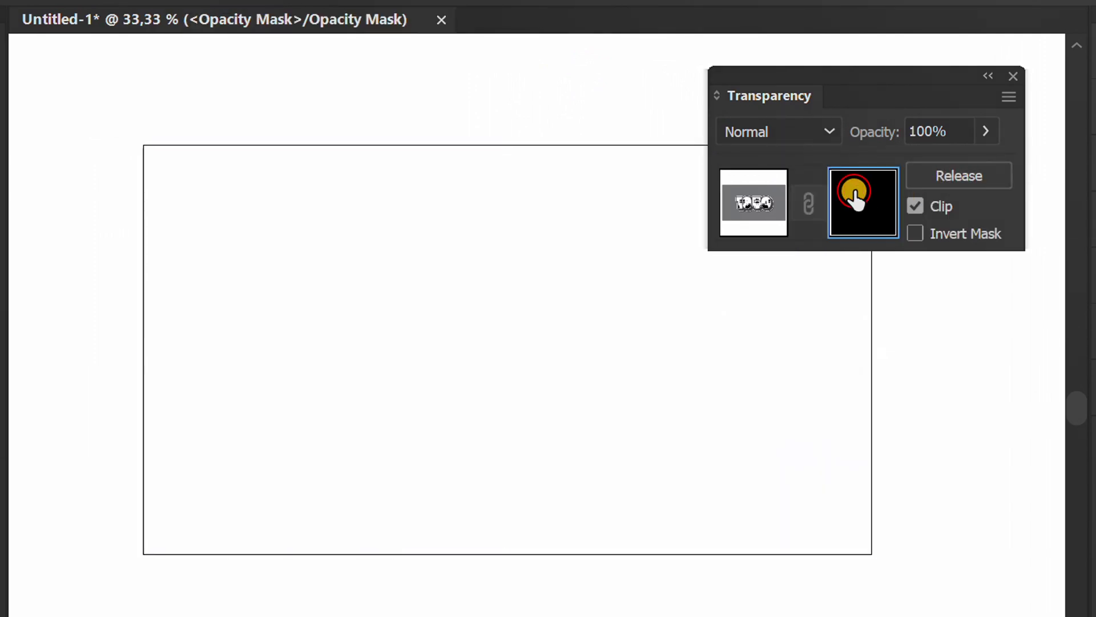
Paste the paper texture into the mask and centre it horizontally and vertically
{"action": "key", "text": "ctrl+v"}
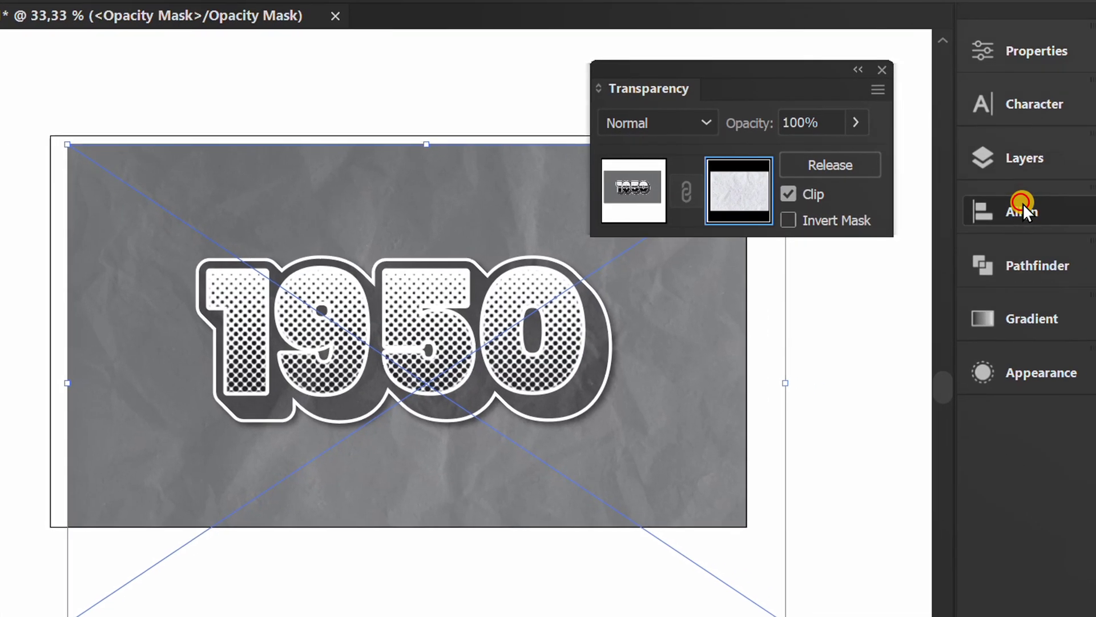
{"action": "left_click", "coordinate": [1022, 205]}
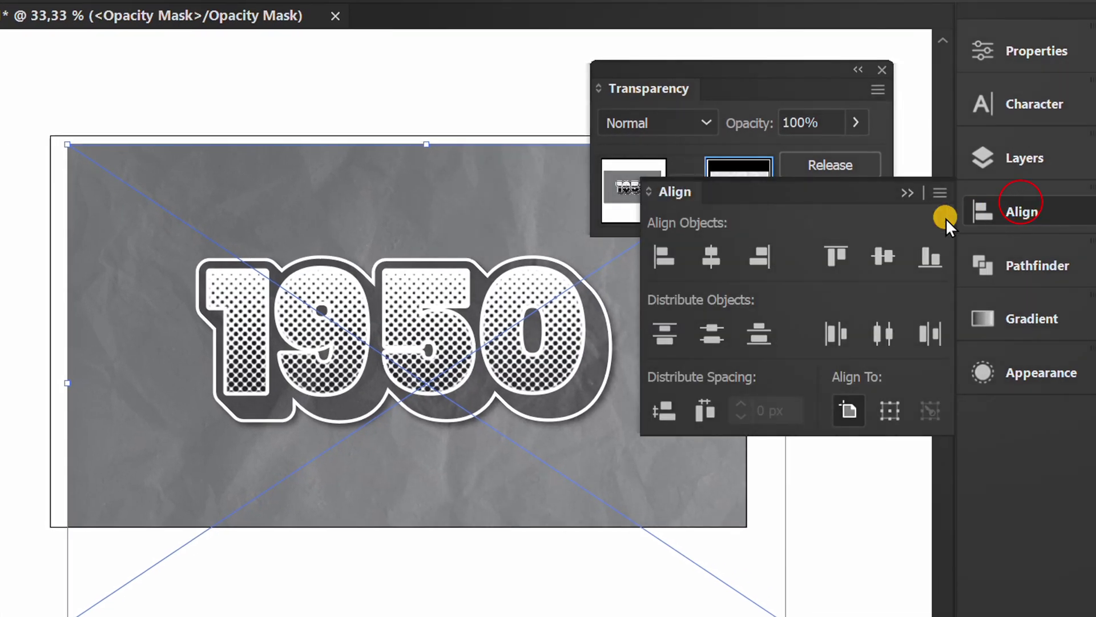
{"action": "left_click", "coordinate": [710, 256]}
{"action": "left_click", "coordinate": [881, 254]}
{"action": "left_click", "coordinate": [906, 193]}
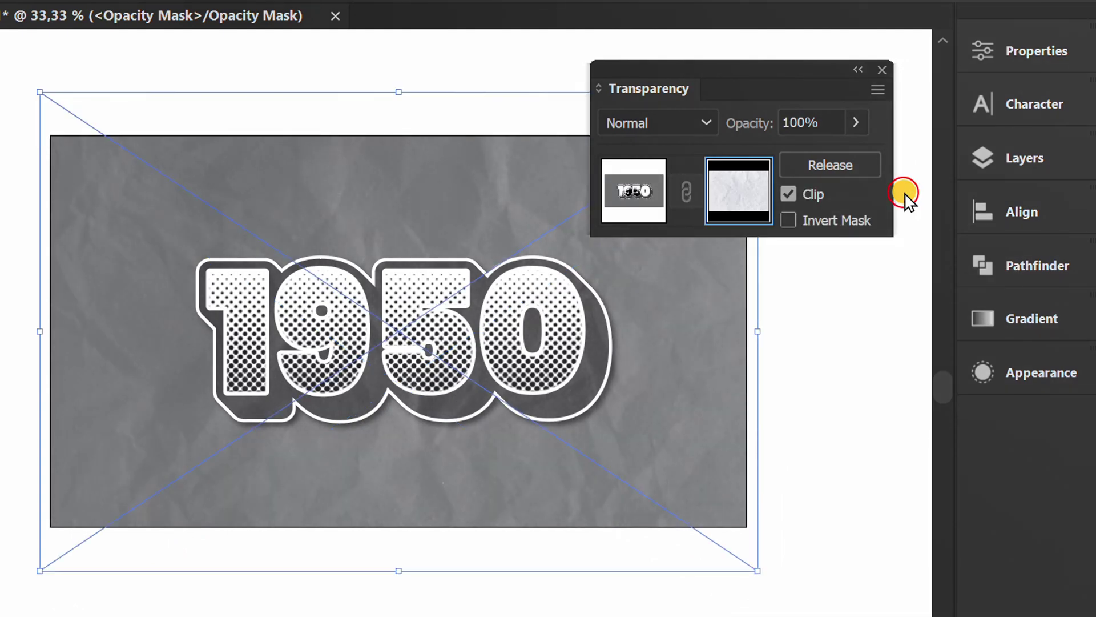
Exit mask editing, dock the Transparency panel, deselect, and fit the artwork in the window
{"action": "left_click", "coordinate": [633, 191]}
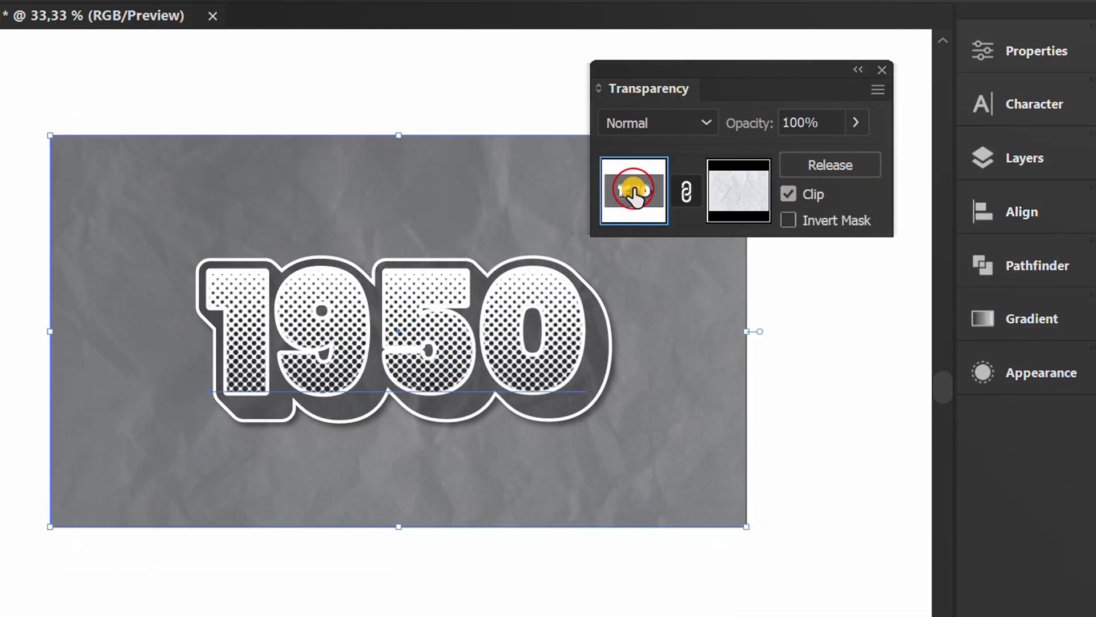
{"action": "left_click_drag", "start_coordinate": [742, 65], "coordinate": [1011, 422]}
{"action": "left_click", "coordinate": [863, 460]}
{"action": "key", "text": "ctrl+0"}
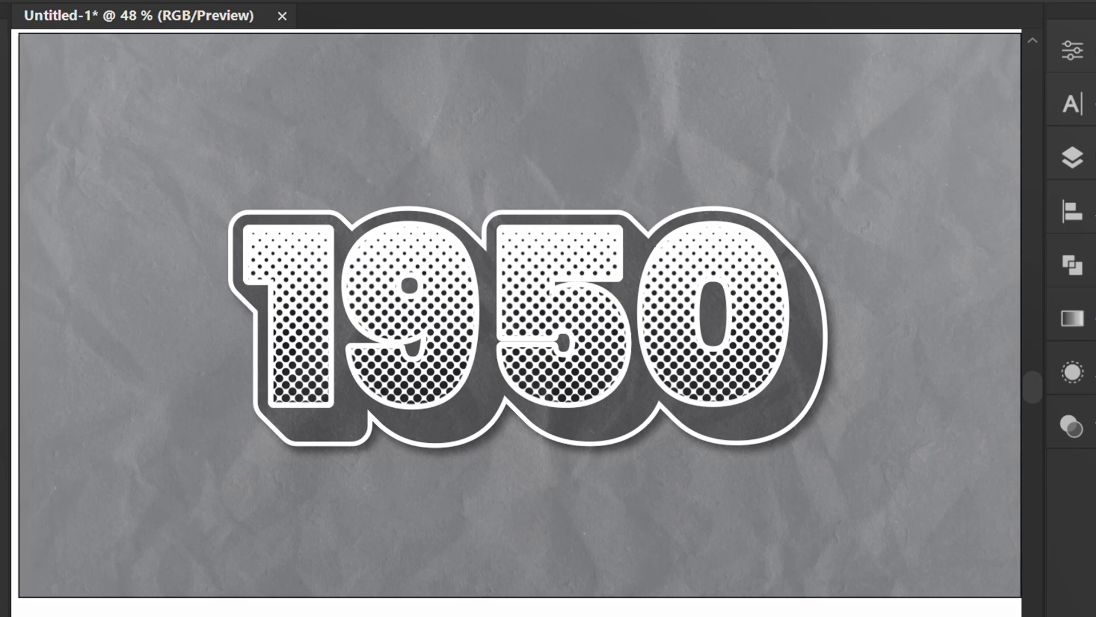